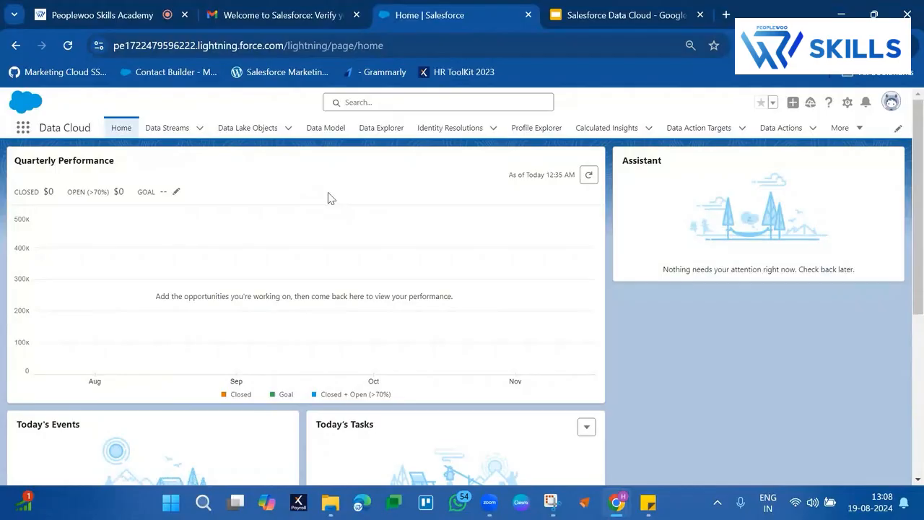
Step: Open the Task_Home data stream and duplicate its browser tab
left_click(184, 137)
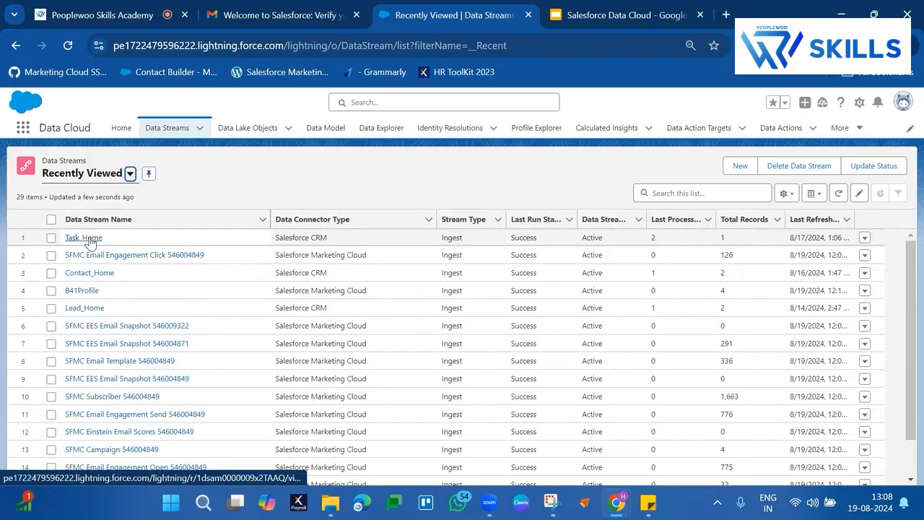
left_click(84, 238)
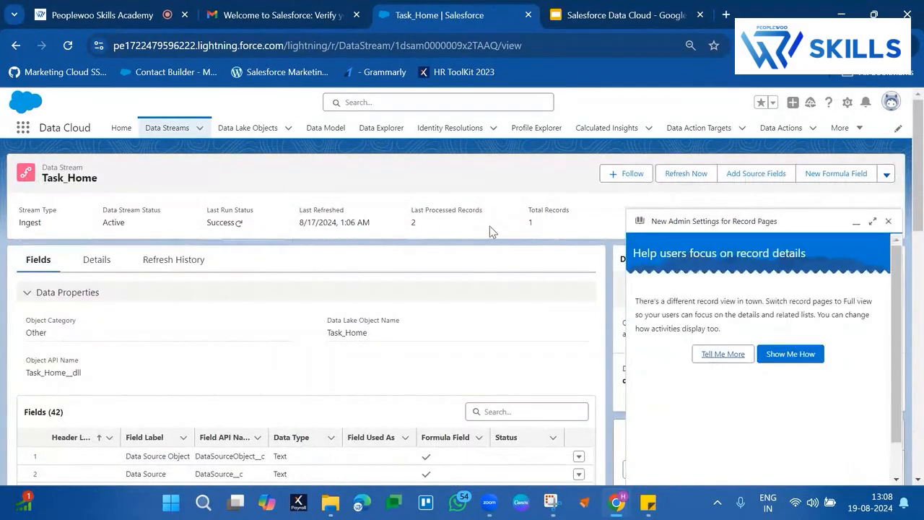
right_click(442, 24)
left_click(491, 147)
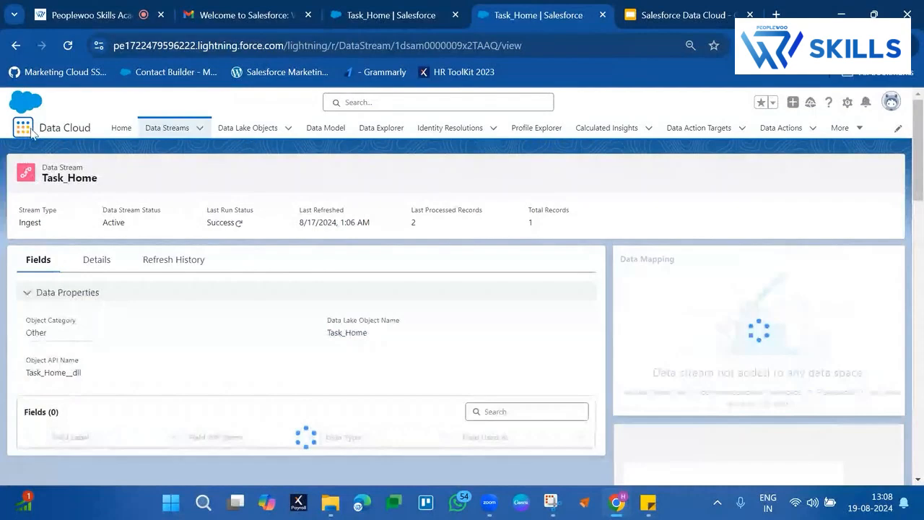
Step: Search for the Sales app and launch it in the duplicated tab
left_click(29, 131)
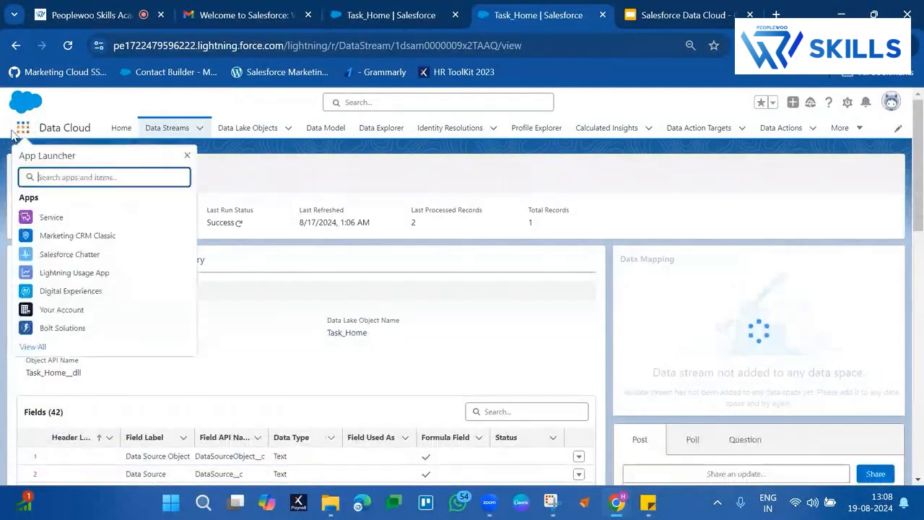
type("Sale")
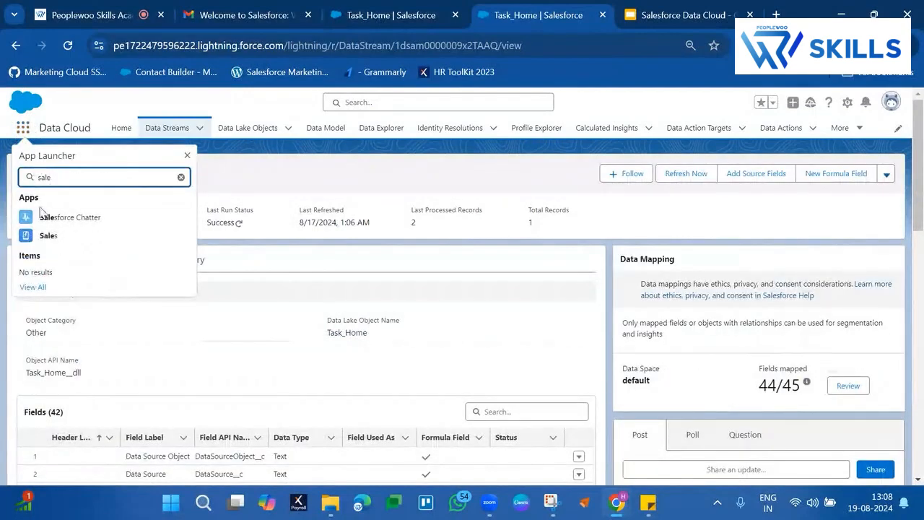
left_click(42, 235)
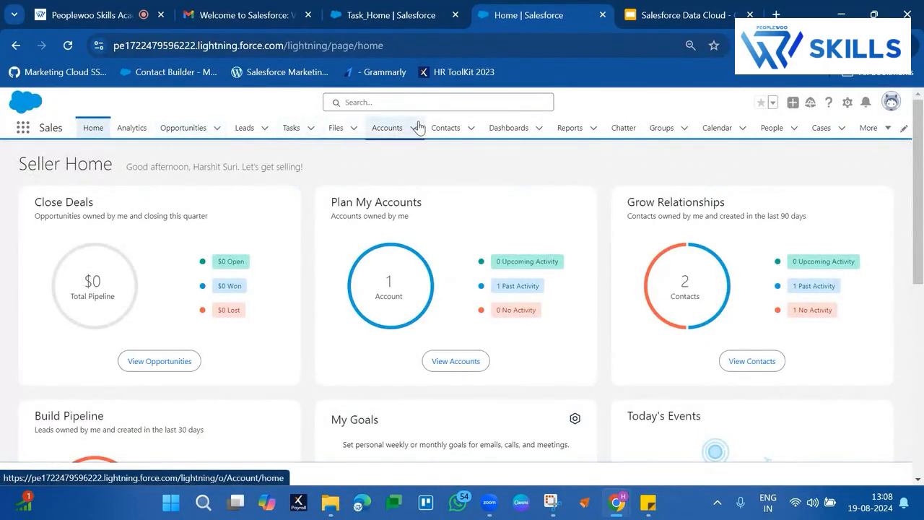
Step: Open the first recently viewed contact and go to the Call logged in August 2024 in its activity history
left_click(446, 137)
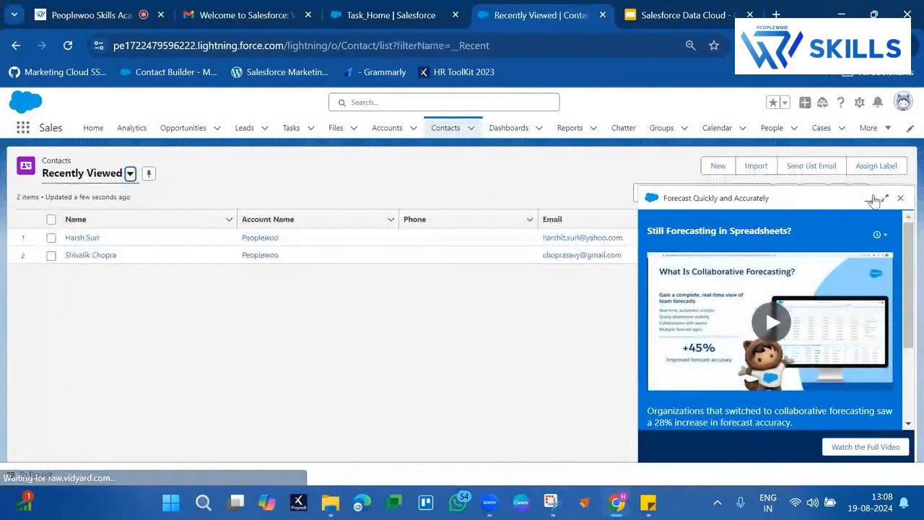
left_click(867, 198)
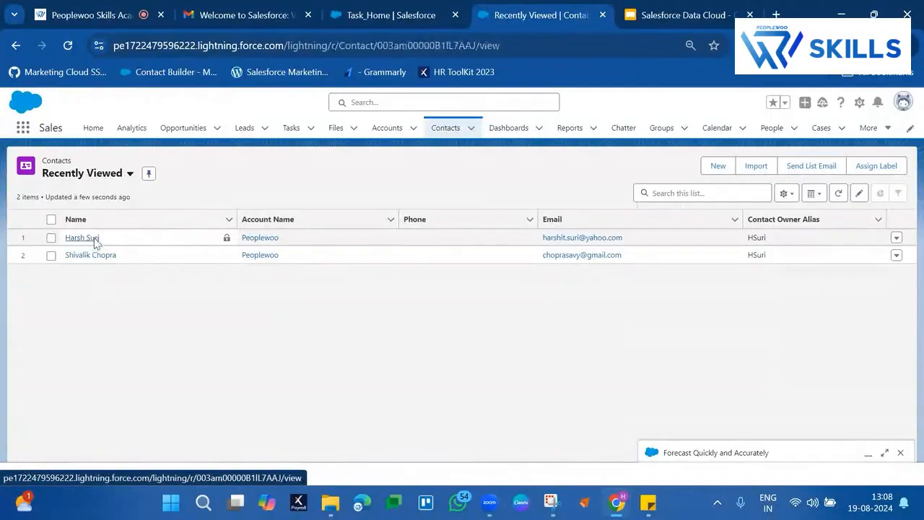
left_click(92, 239)
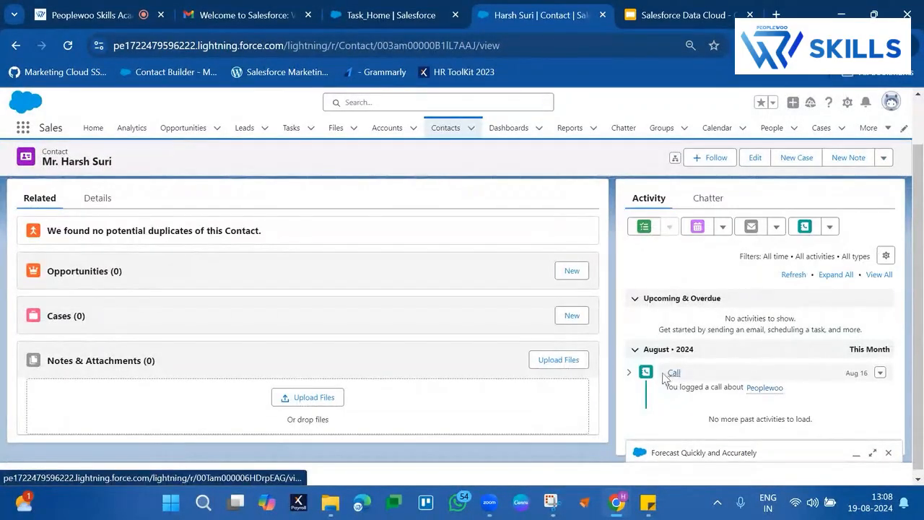
scroll(719, 393, "down", 1)
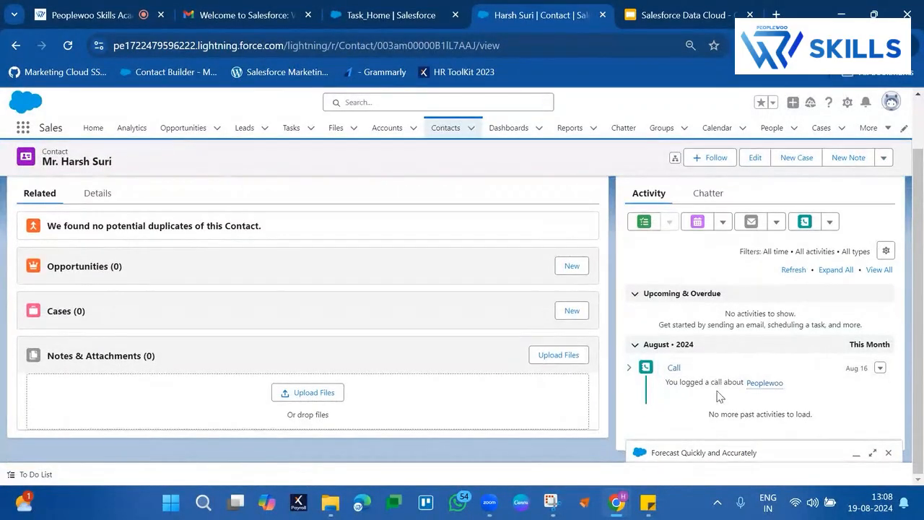
left_click(674, 370)
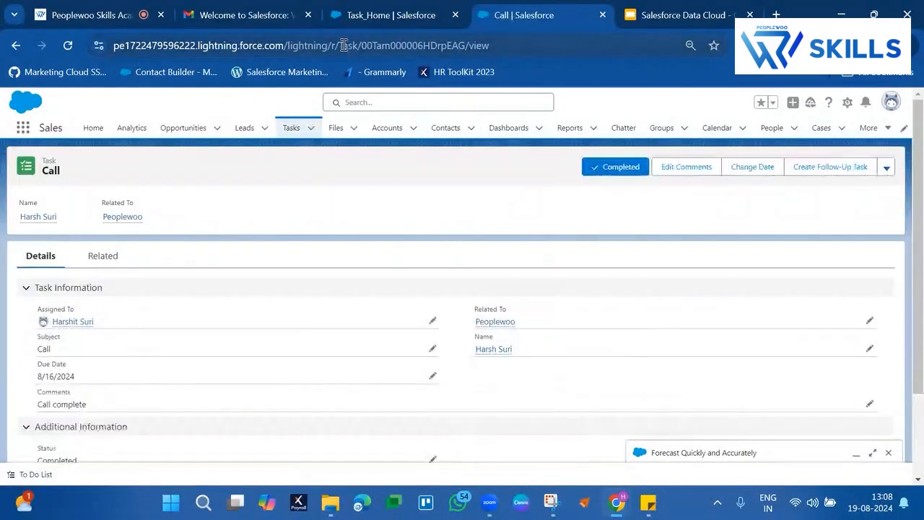
Step: Highlight the Task object name in the record's URL and the header details of the Call task
double_click(433, 46)
double_click(377, 46)
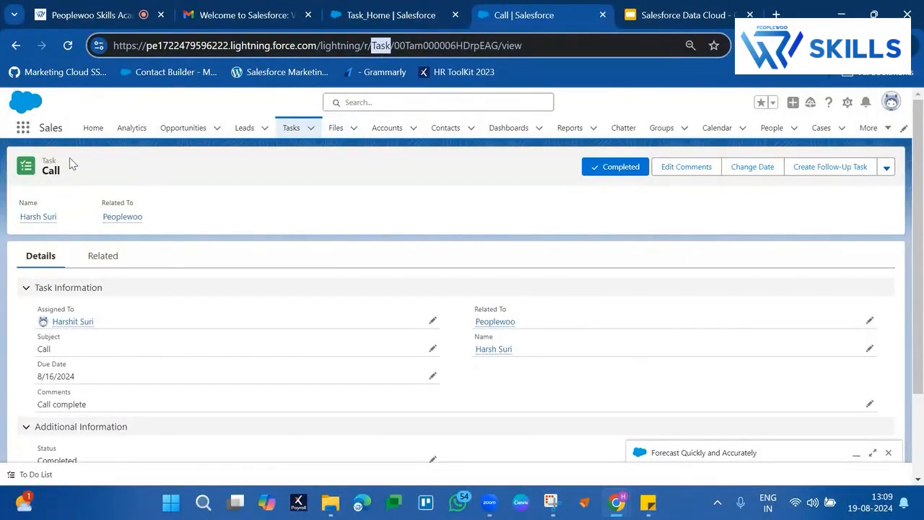
left_click_drag(41, 158, 293, 220)
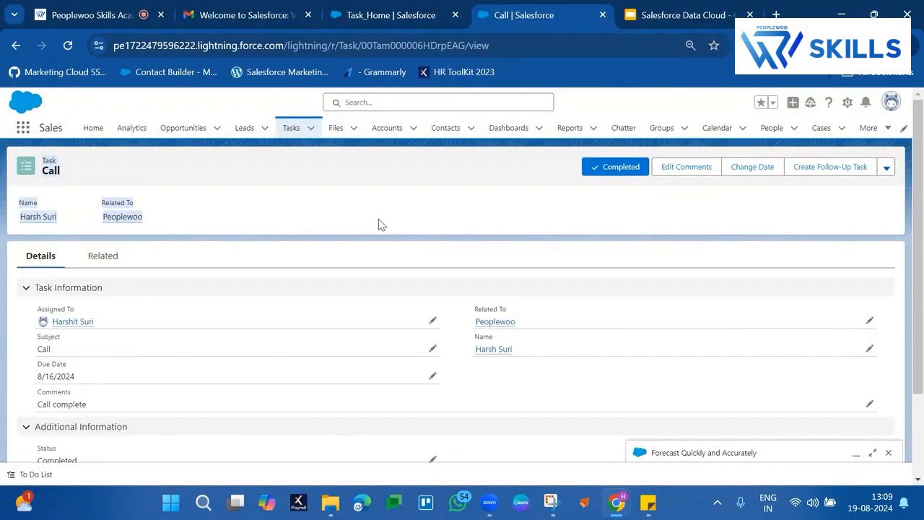
Step: Switch to the Peoplewoo Skills Academy session and admit the attendee in the waiting room
left_click(123, 15)
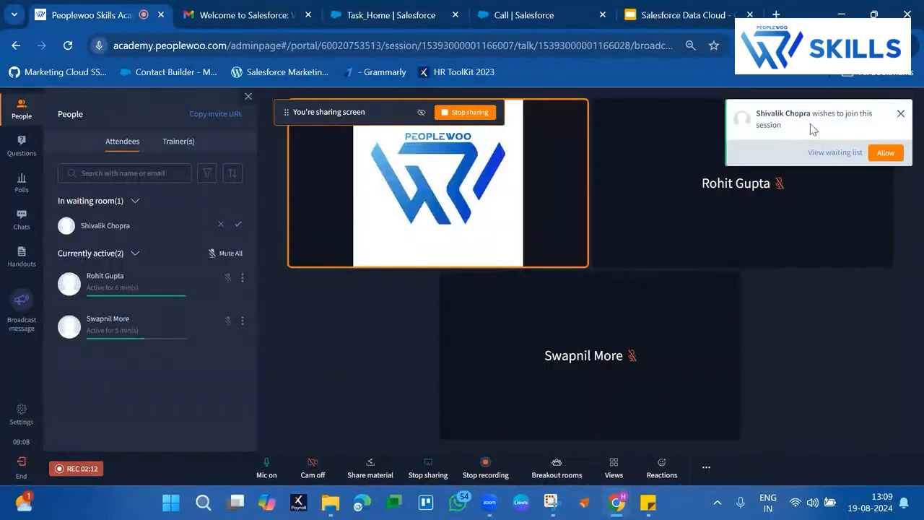
left_click(885, 153)
Step: Return to the Task_Home data stream, open its data mapping and review the mapped fields
left_click(351, 9)
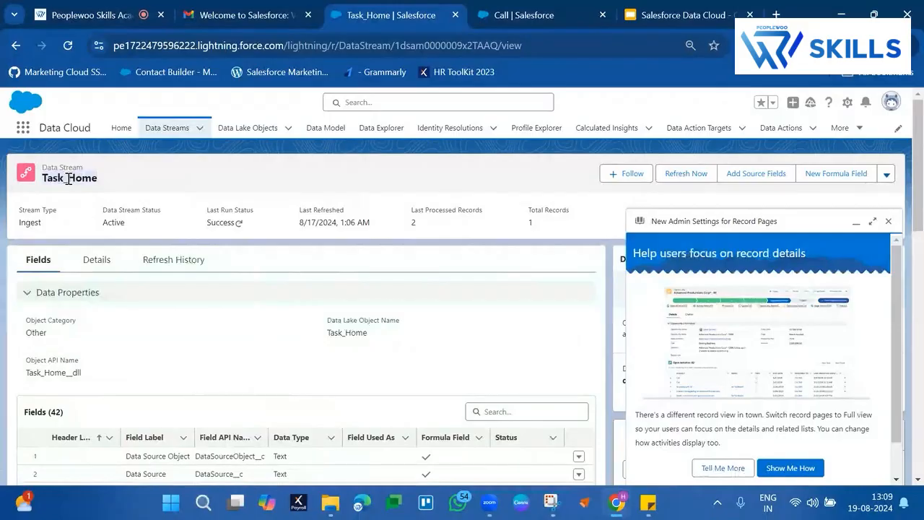
left_click(856, 222)
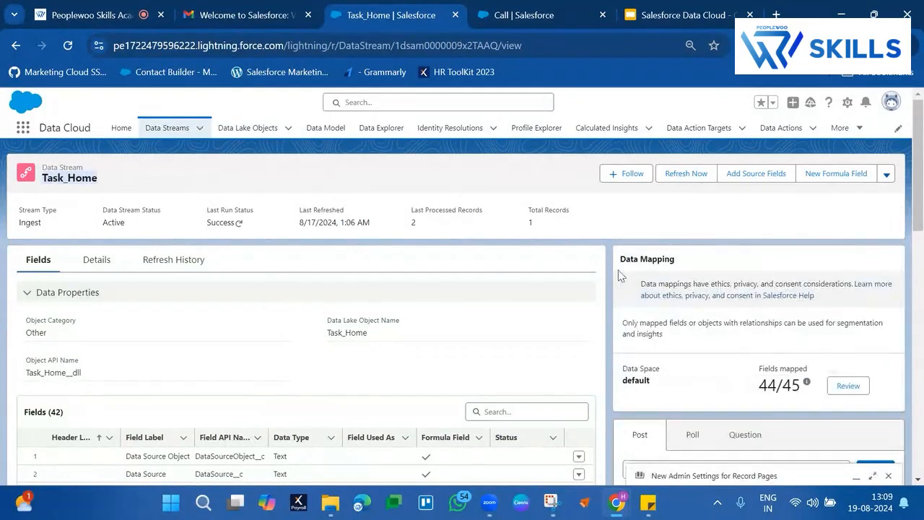
scroll(736, 361, "down", 1)
left_click(837, 308)
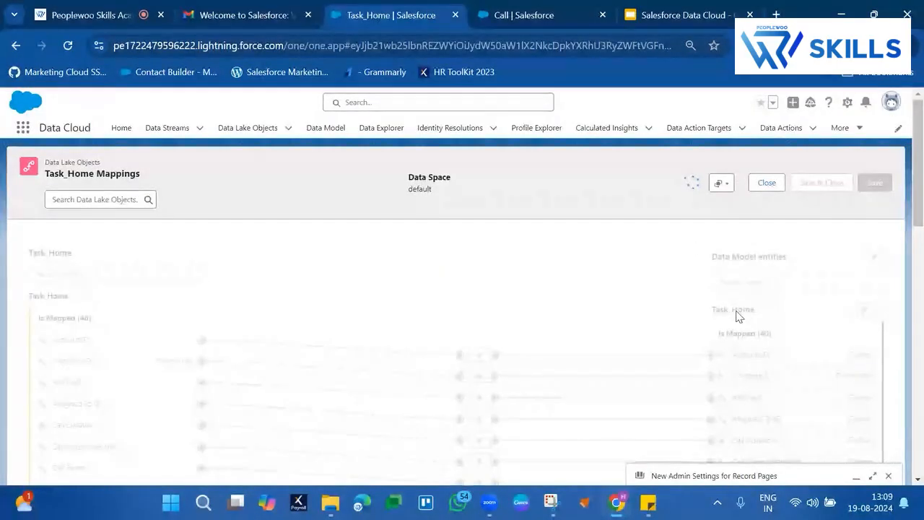
scroll(736, 309, "down", 9)
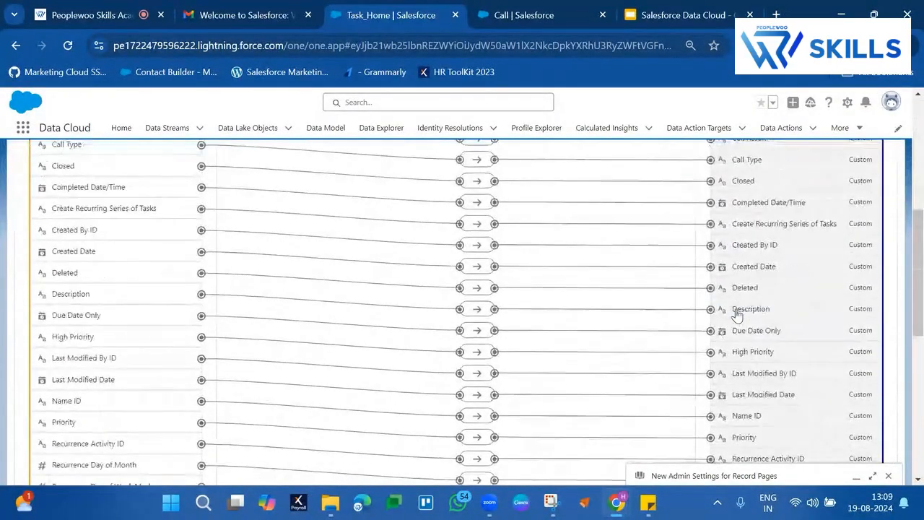
scroll(160, 396, "down", 2)
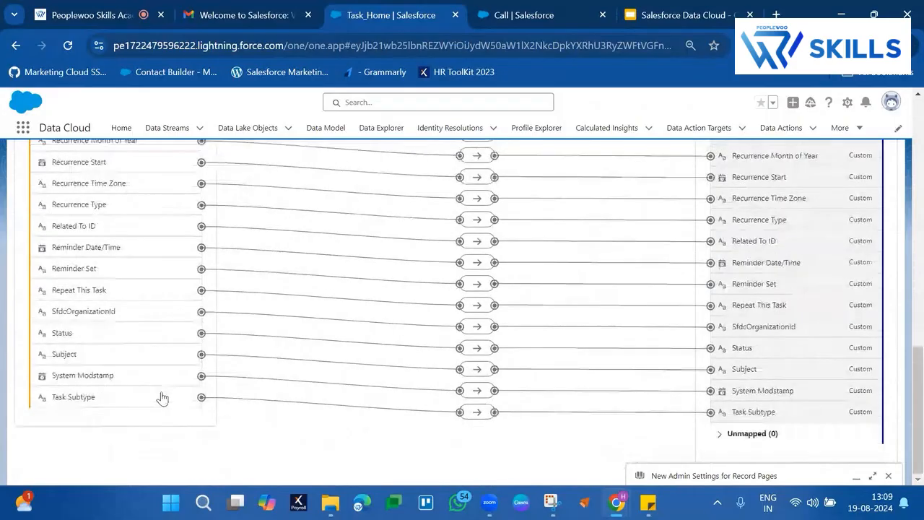
scroll(809, 231, "up", 10)
scroll(864, 233, "up", 1)
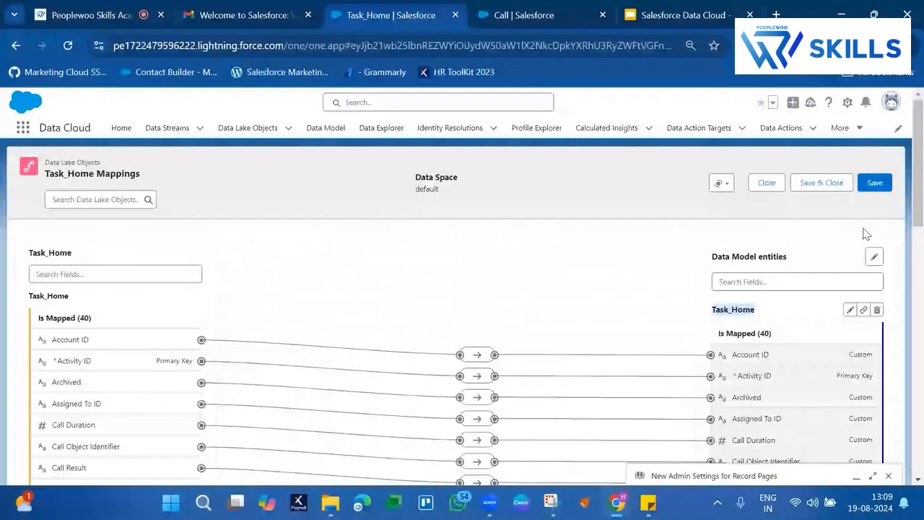
Step: Load the Task_Home data model object from the default data space in Data Explorer
left_click(373, 130)
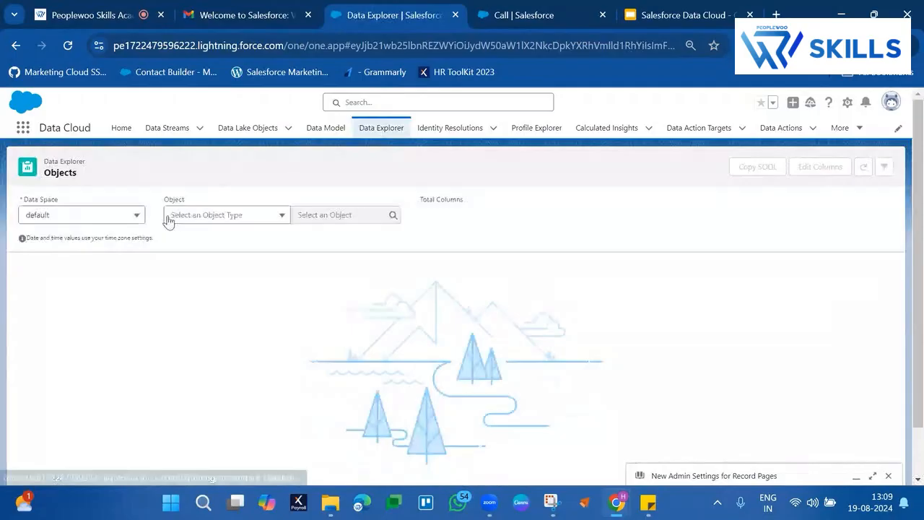
left_click(249, 216)
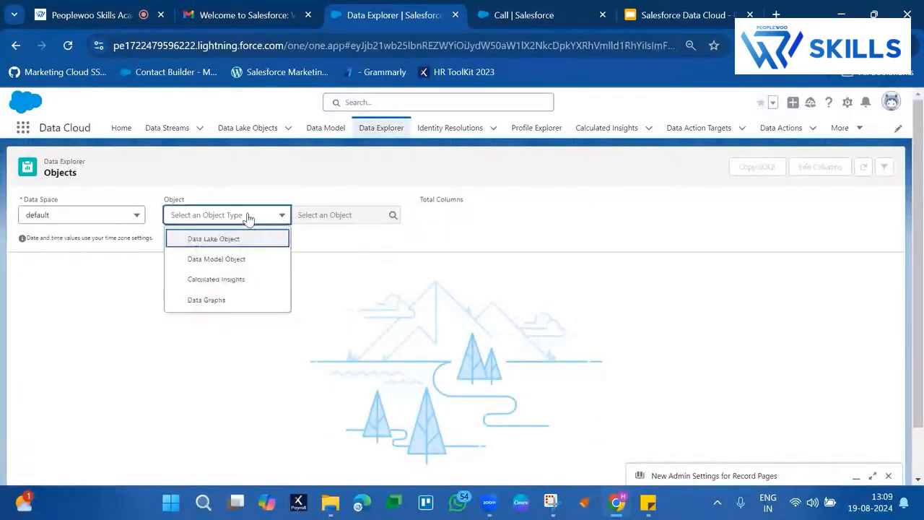
left_click(227, 261)
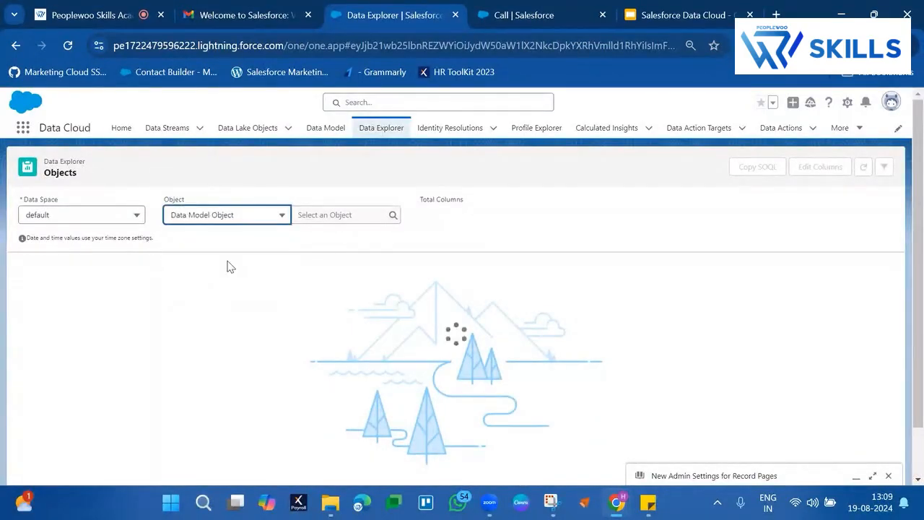
left_click(364, 210)
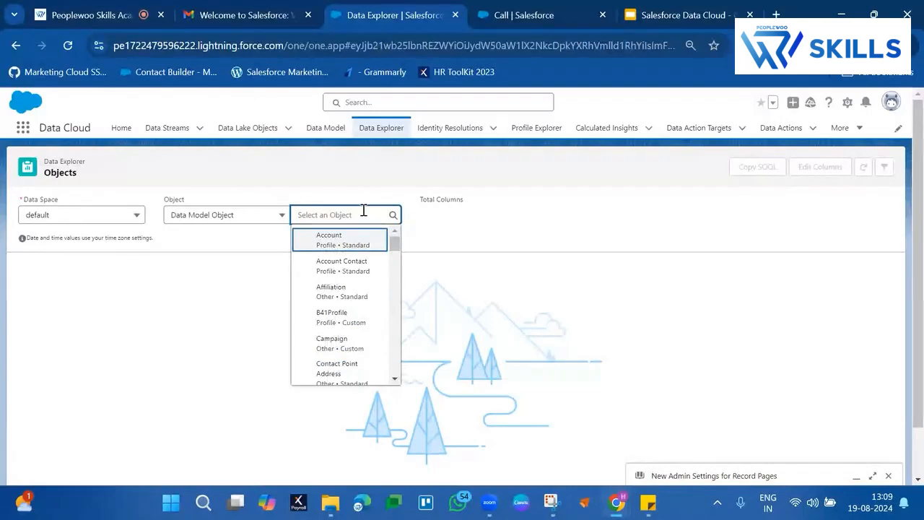
type("task")
left_click(334, 246)
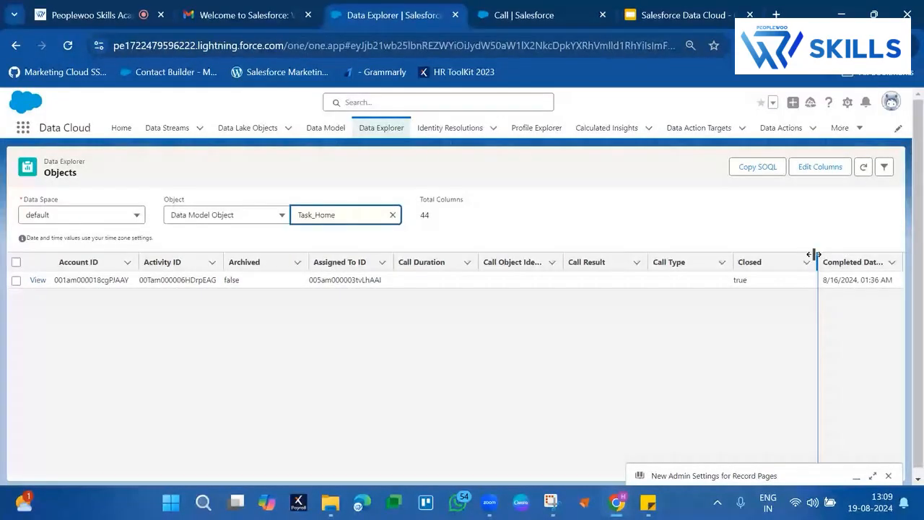
Step: Narrow the Closed column and widen the Completed Date/Time and Call Object Identifier columns in the Task_Home records
left_click_drag(814, 254, 761, 264)
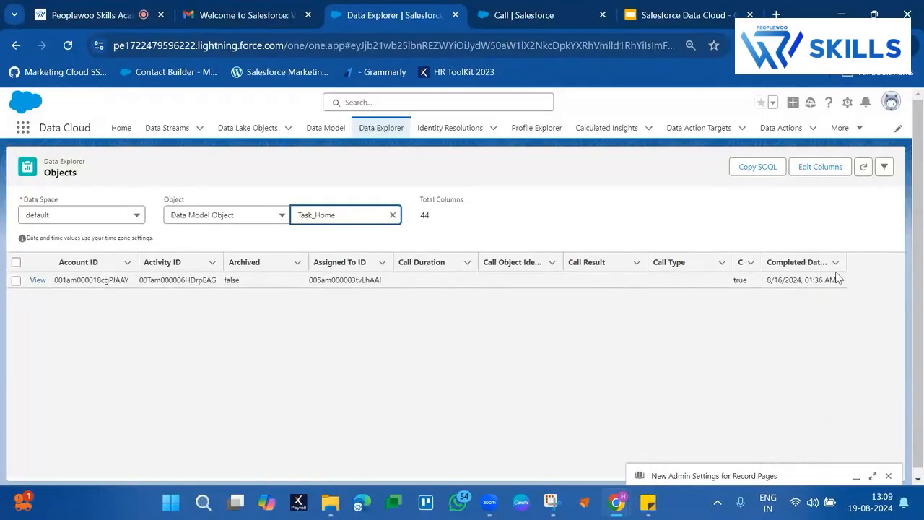
left_click_drag(901, 263, 903, 263)
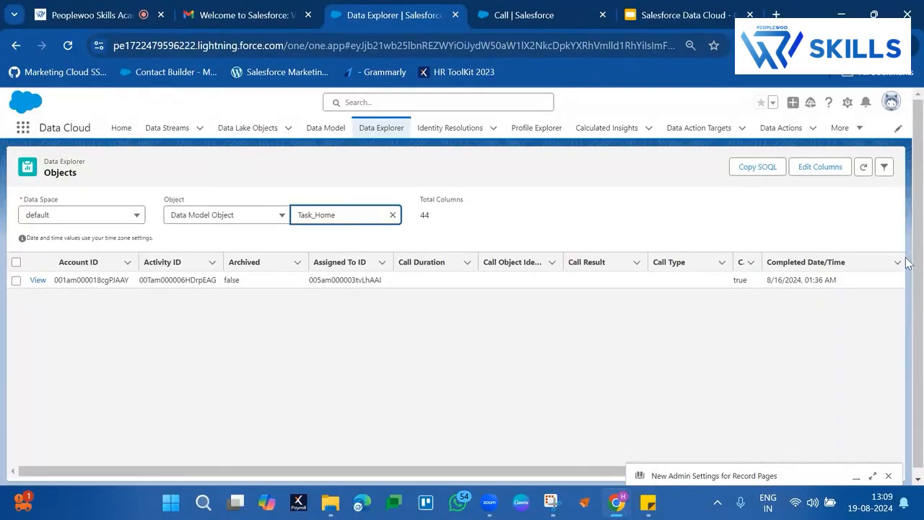
left_click(786, 281)
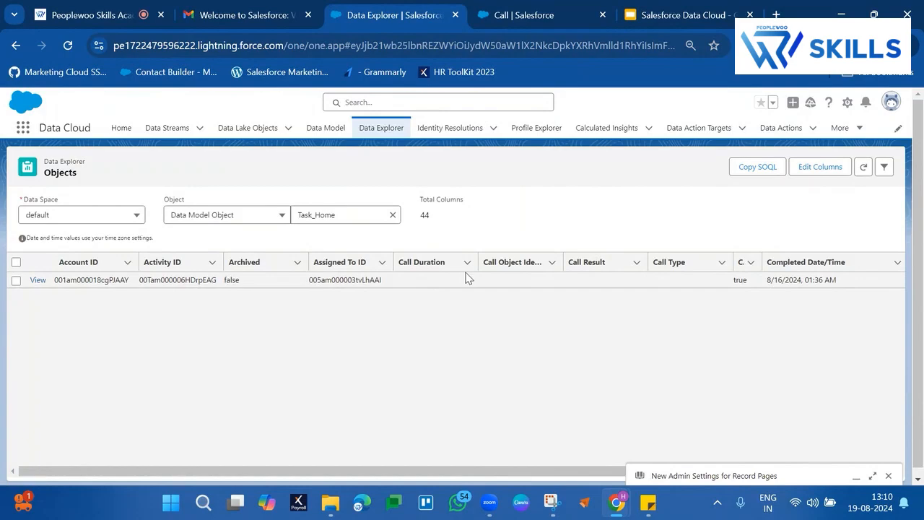
left_click_drag(562, 257, 612, 255)
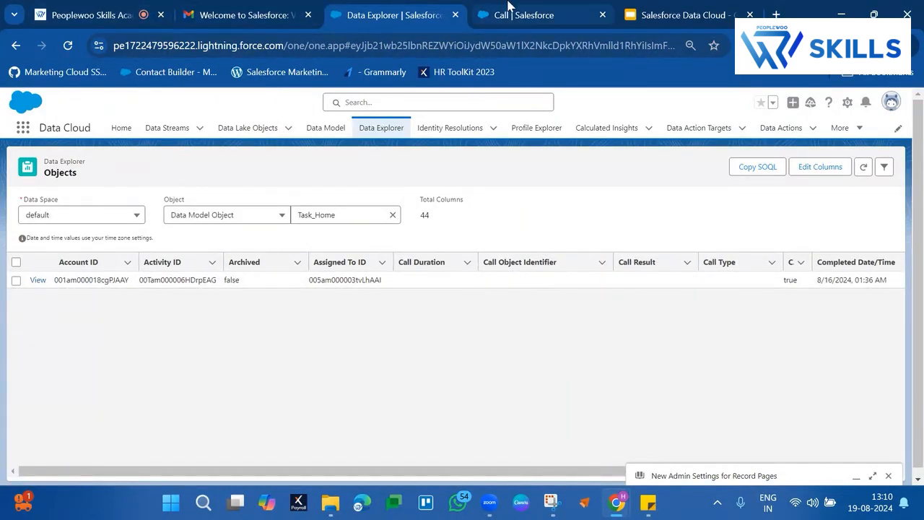
Step: Return to the Call task in the Sales app and save its comments as "Call complete"
left_click(509, 7)
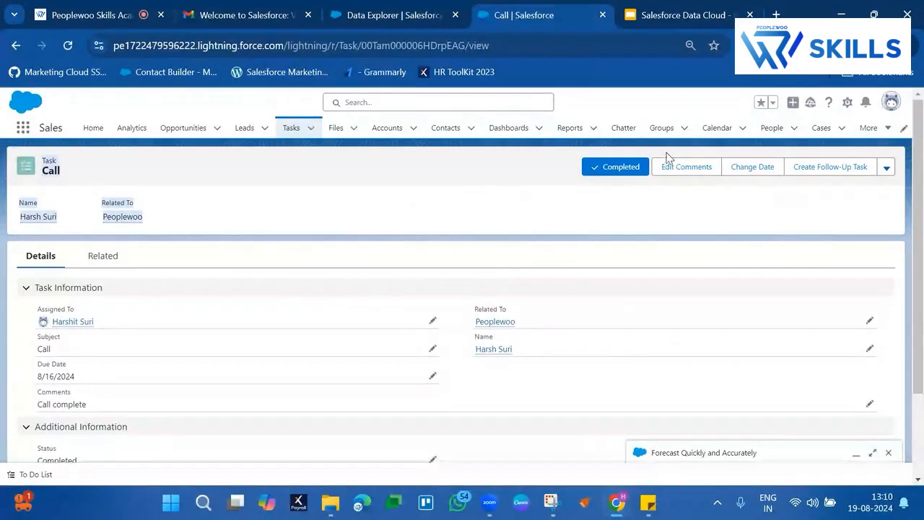
left_click(712, 170)
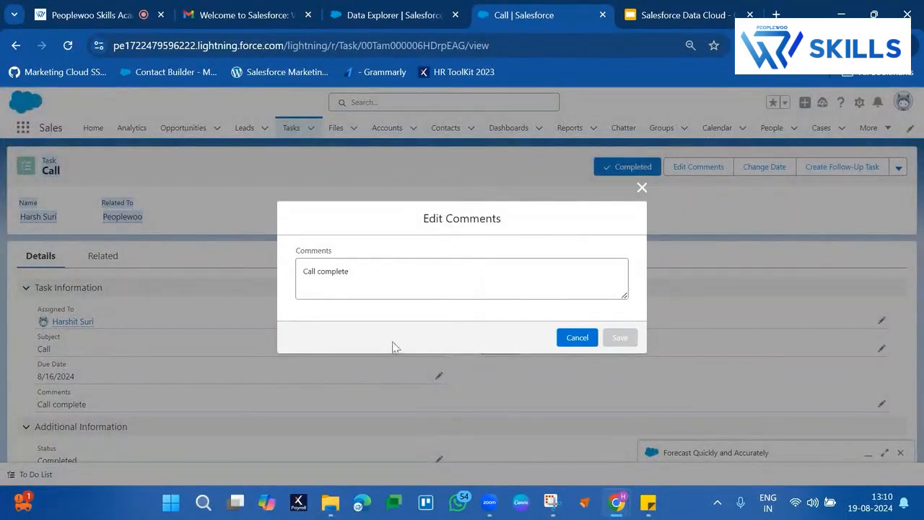
scroll(419, 354, "down", 3)
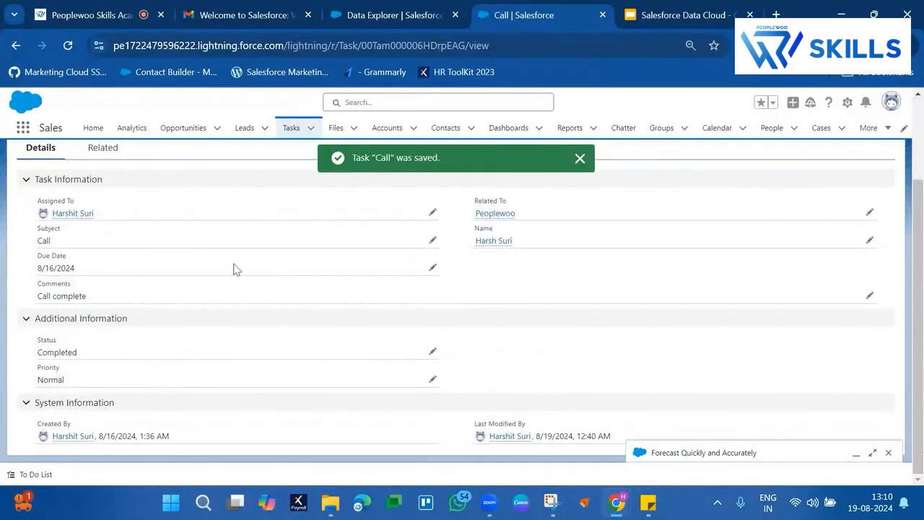
Step: Review the Call task's detail fields and show its related history and attachments
double_click(70, 292)
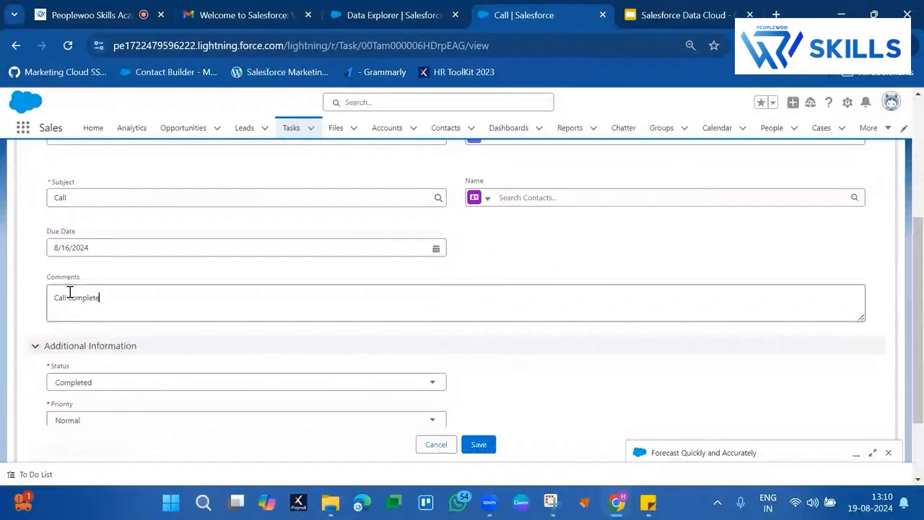
scroll(193, 229, "up", 2)
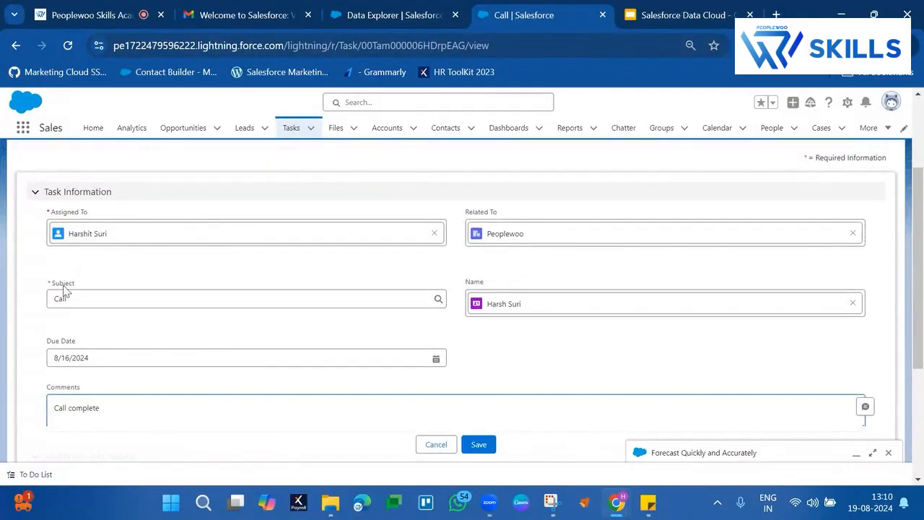
scroll(437, 318, "down", 3)
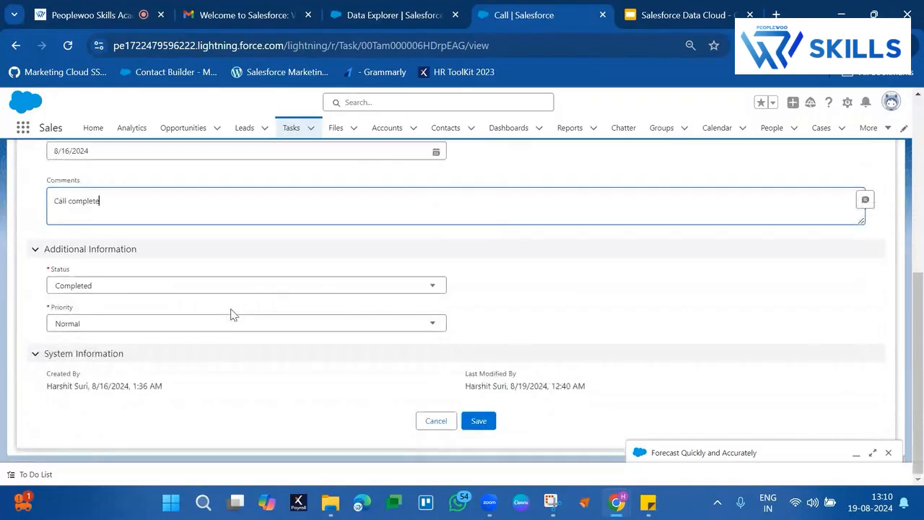
scroll(653, 309, "up", 6)
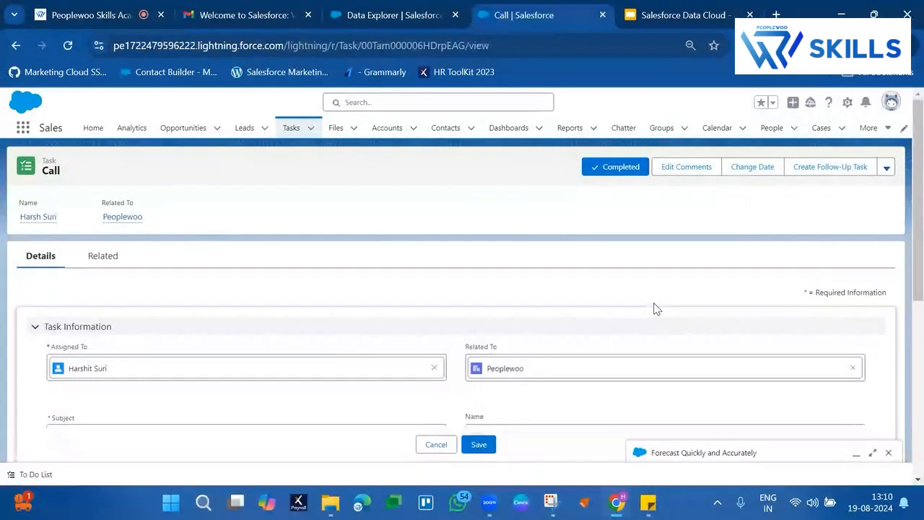
left_click(108, 255)
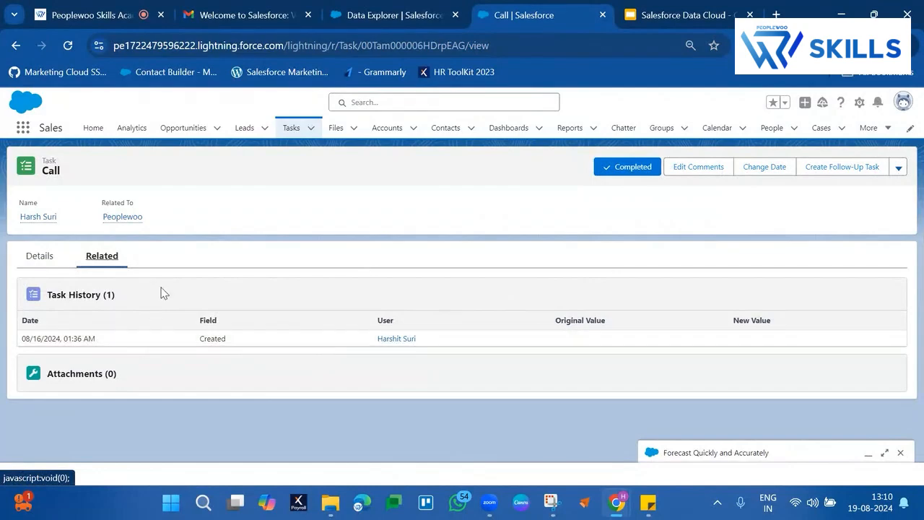
Step: Return to Data Explorer and remove Account ID and Activity ID from the selected columns of Task_Home
left_click(407, 4)
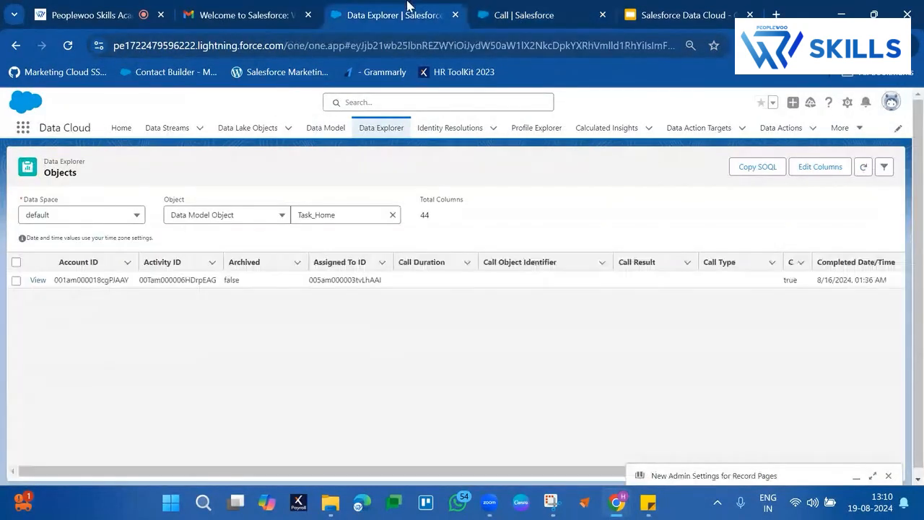
left_click(830, 169)
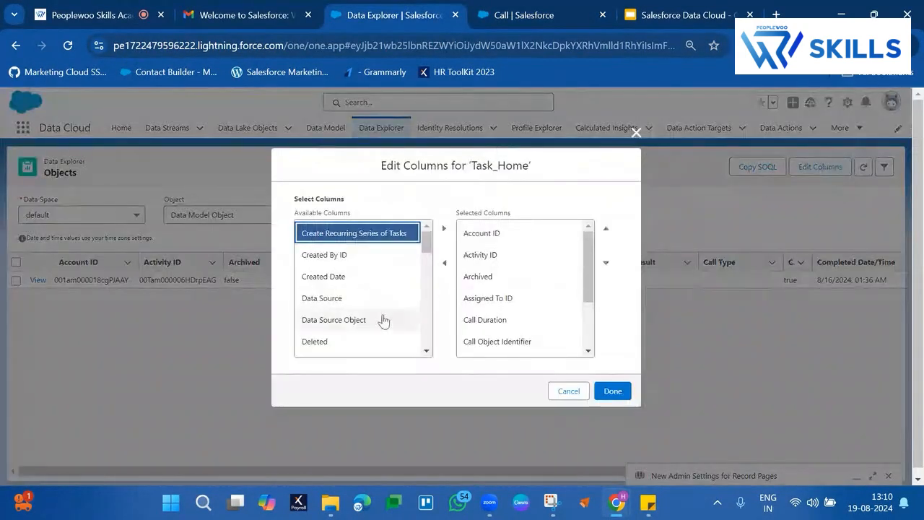
scroll(365, 287, "down", 3)
scroll(368, 286, "down", 5)
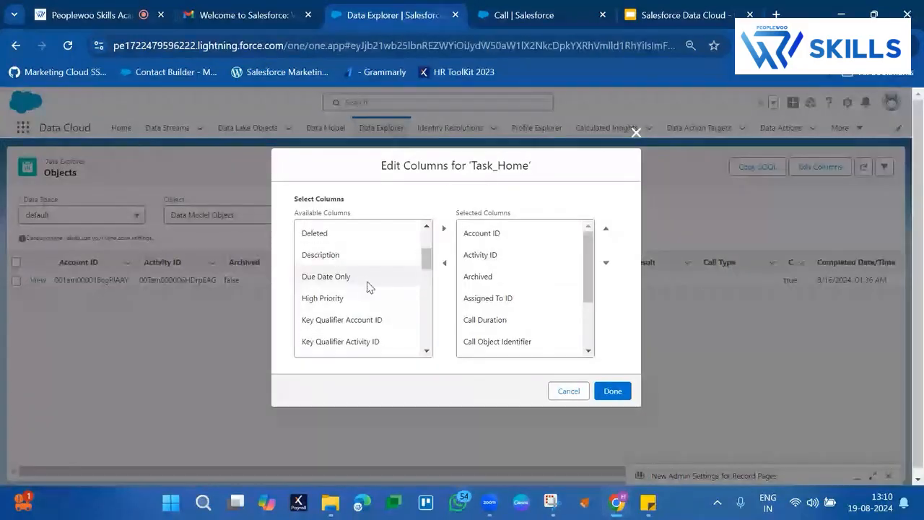
scroll(367, 286, "down", 5)
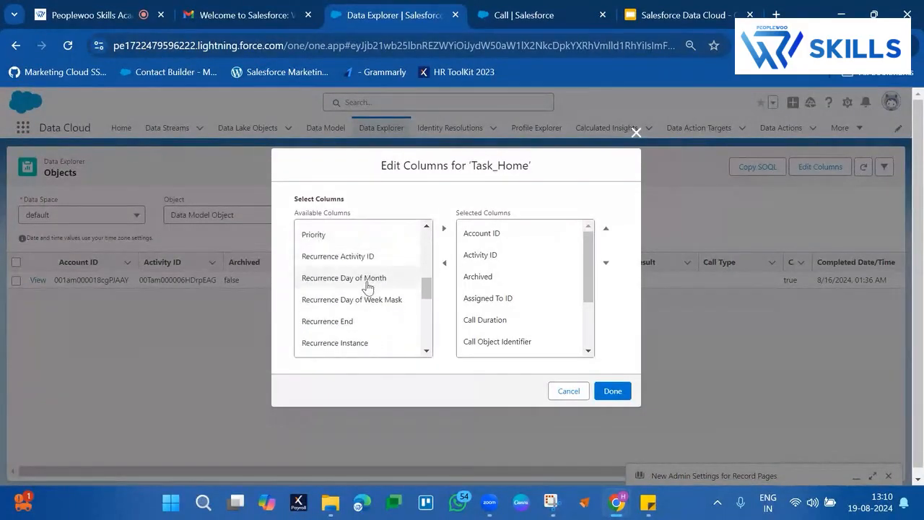
scroll(367, 287, "down", 5)
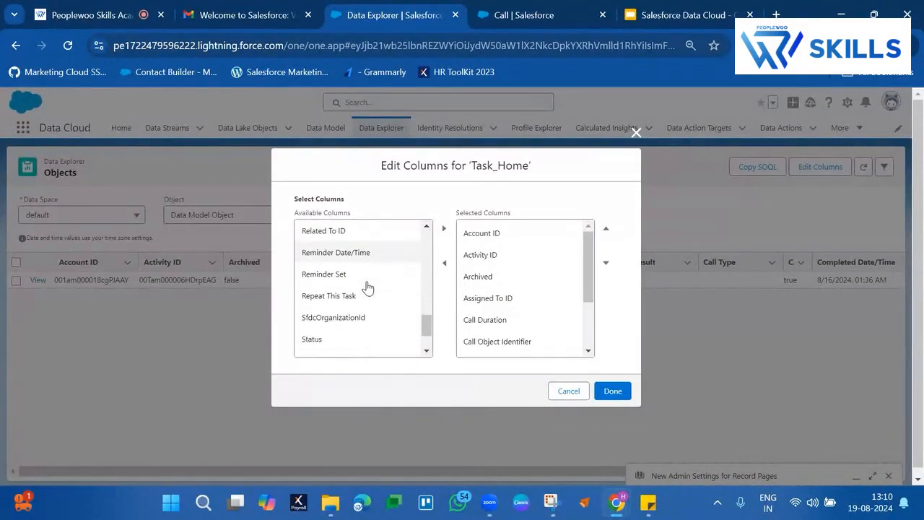
scroll(368, 287, "up", 4)
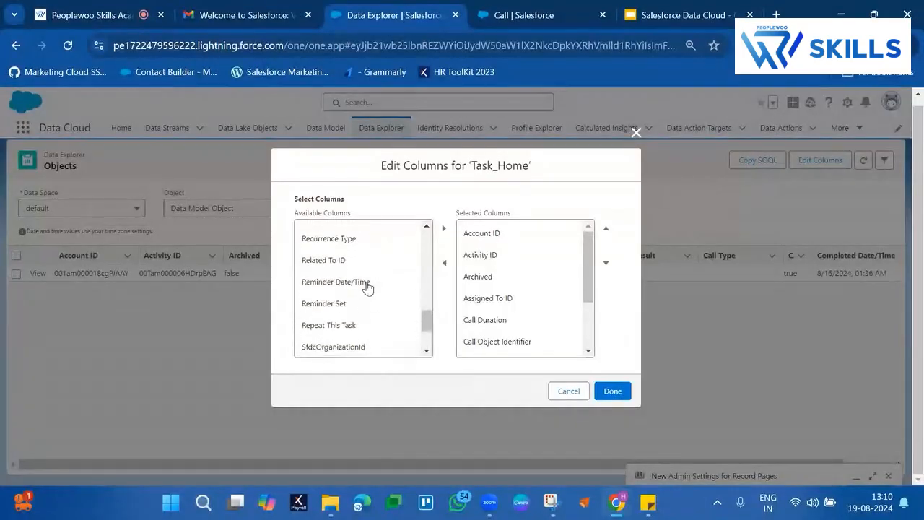
left_click(476, 234)
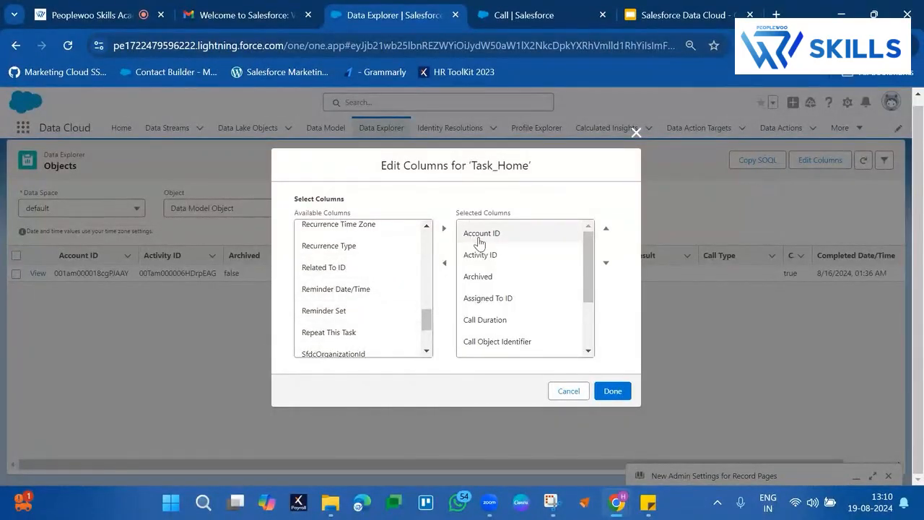
left_click(445, 263)
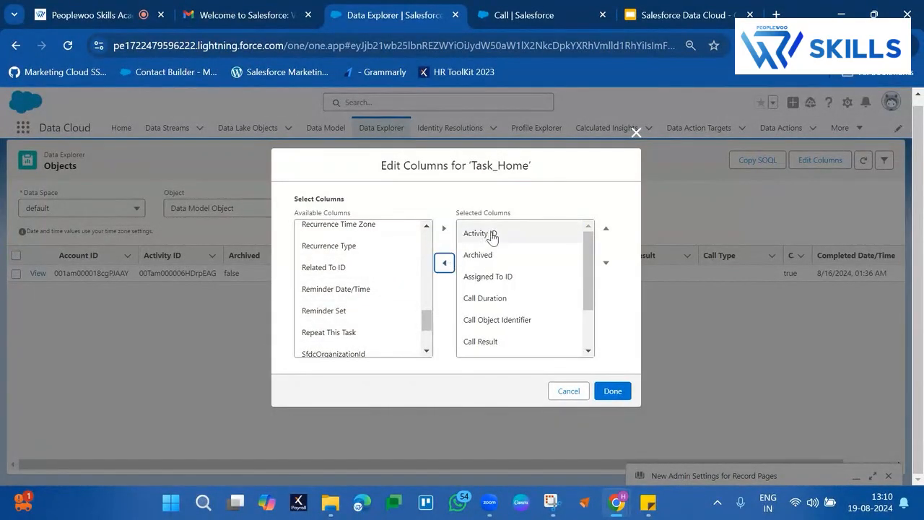
left_click(491, 233)
left_click(444, 263)
Step: Add Related To ID to the selected Task_Home columns and move it to the first place
left_click(362, 273)
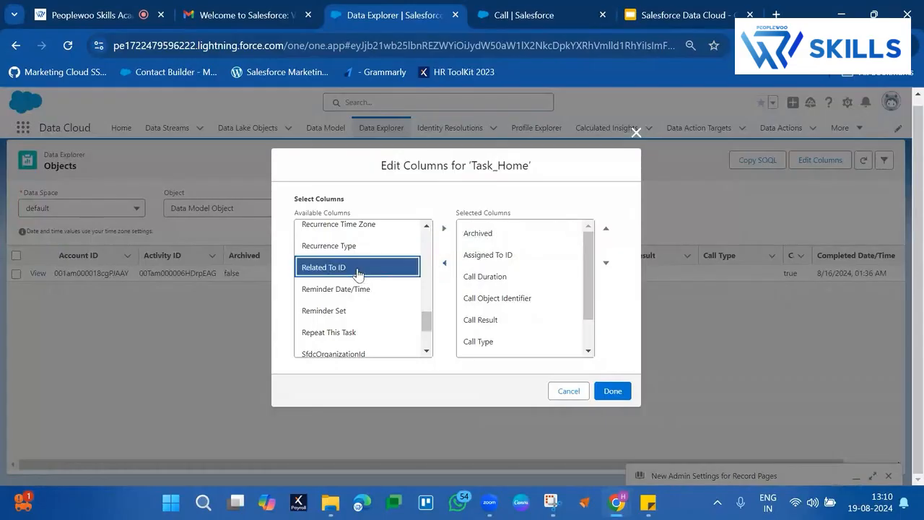
left_click(444, 228)
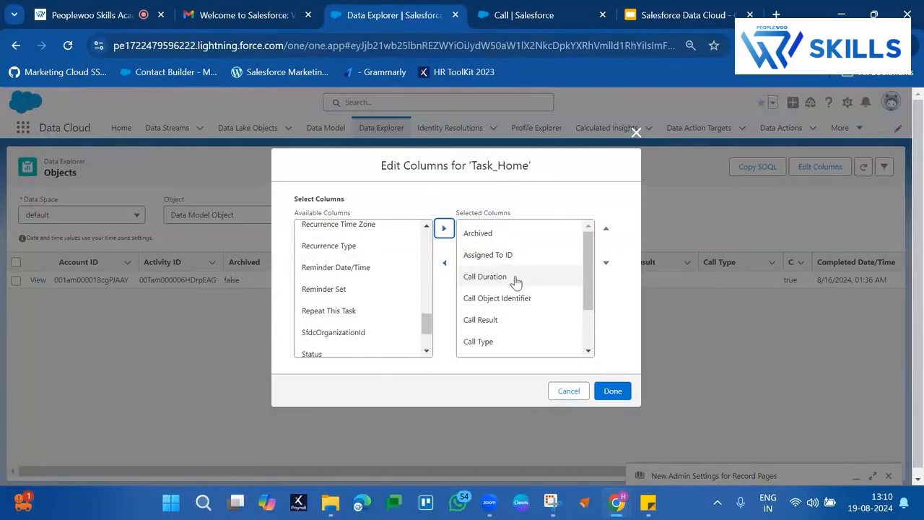
scroll(515, 285, "down", 2)
left_click(507, 353)
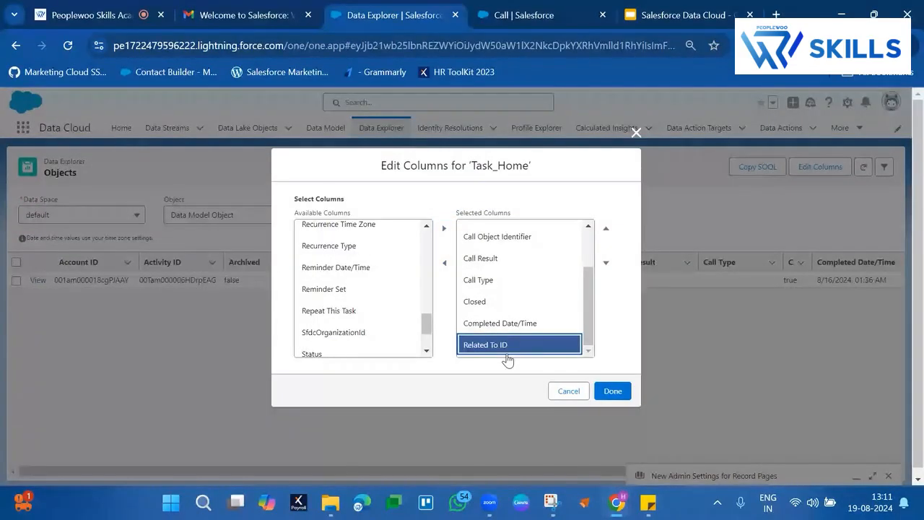
left_click(606, 230)
left_click(606, 229)
left_click(607, 230)
left_click(606, 230)
left_click(606, 230)
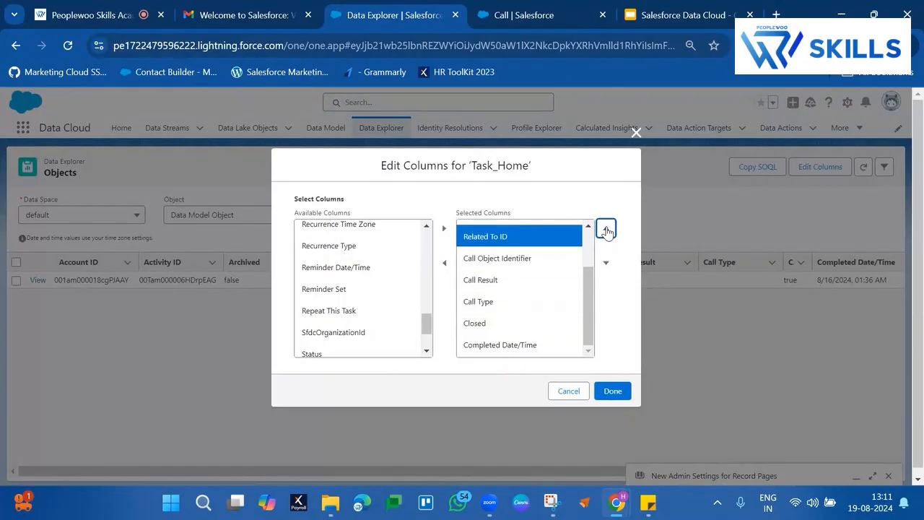
left_click(606, 230)
left_click(606, 230)
left_click(606, 229)
Step: Replace the Archived column with Subject in the Task_Home selection and apply the column changes
scroll(317, 325, "down", 3)
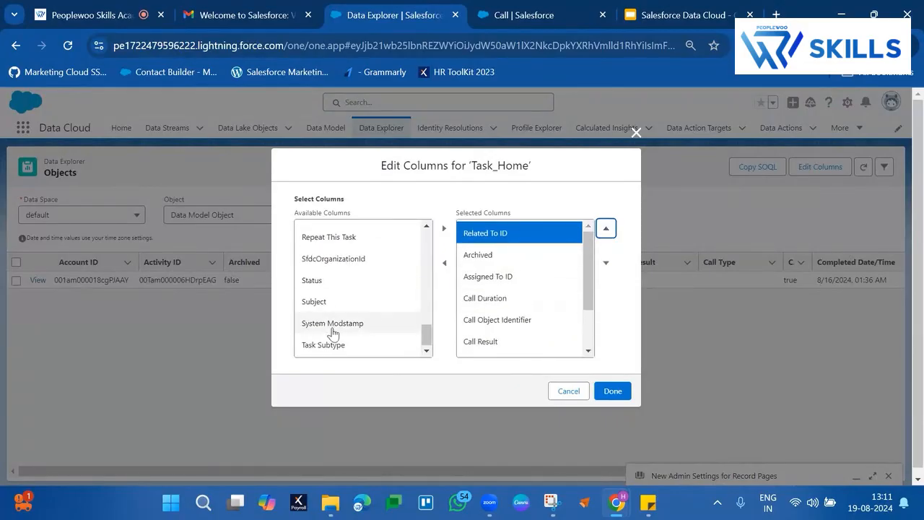
left_click(328, 347)
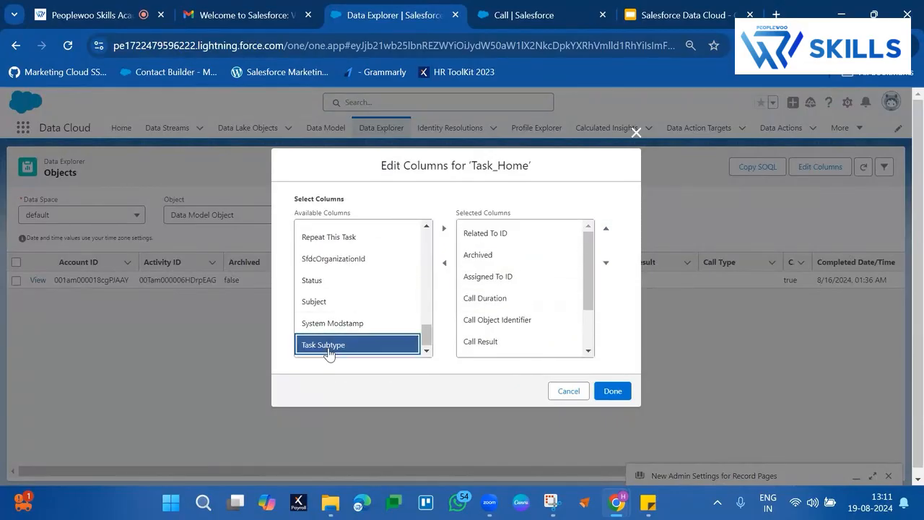
left_click(373, 303)
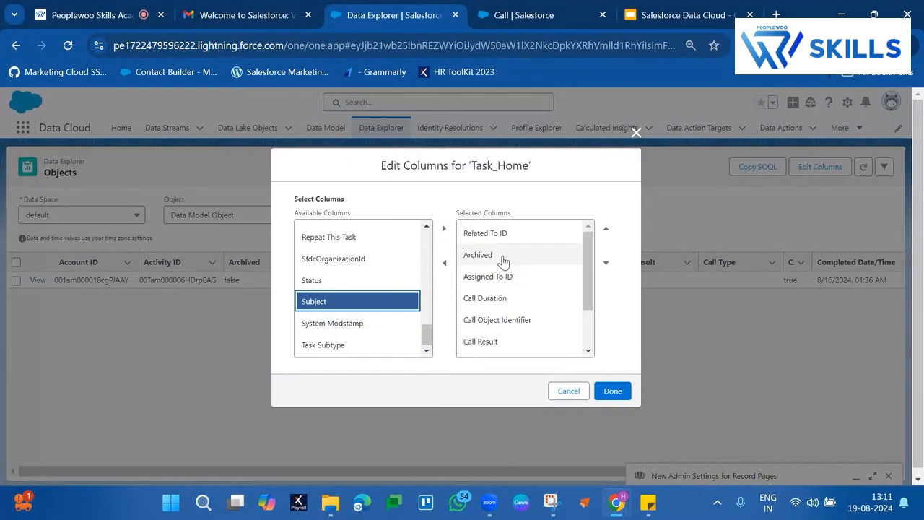
left_click(503, 259)
left_click(444, 263)
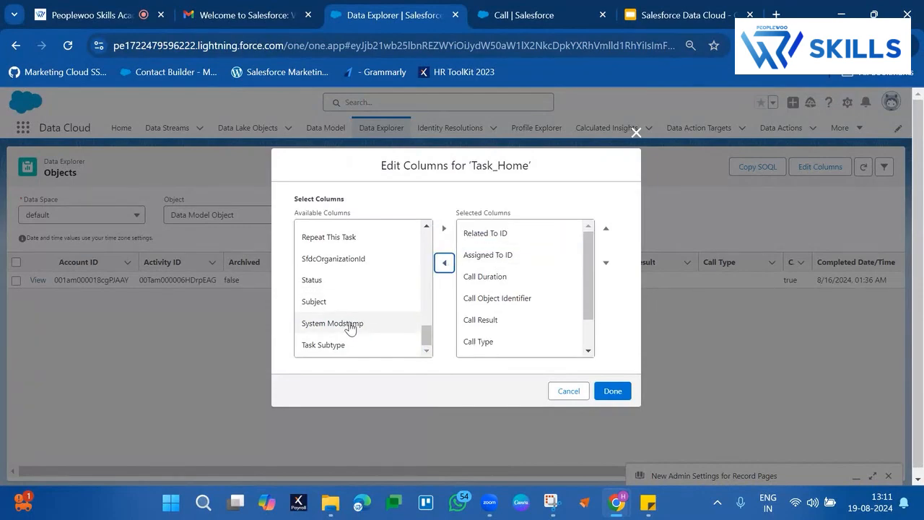
left_click(338, 303)
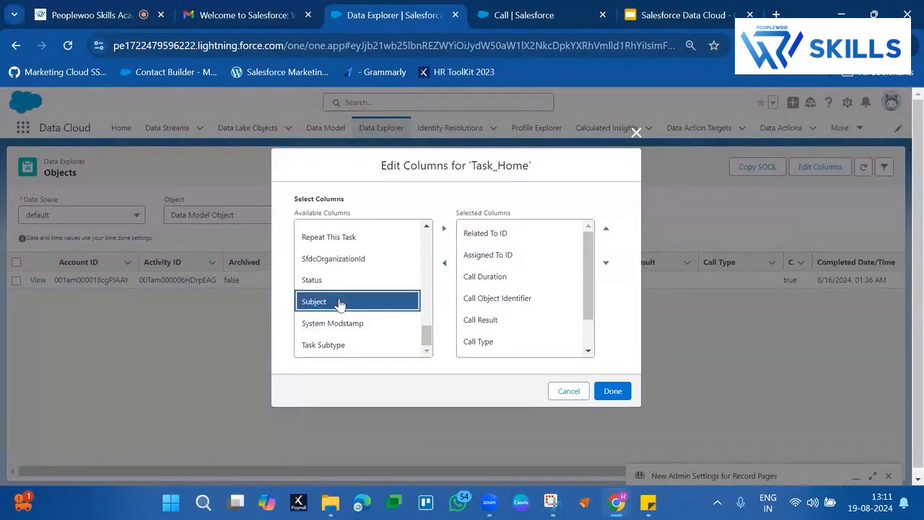
left_click(444, 228)
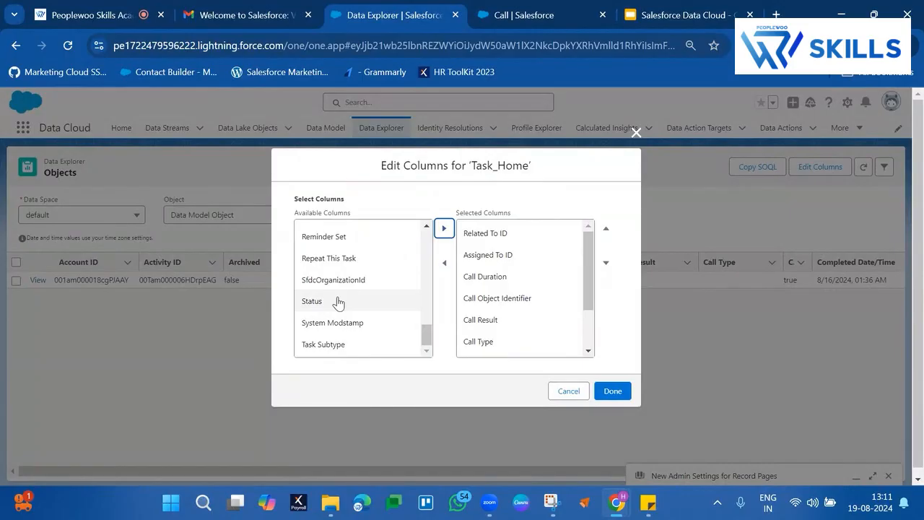
scroll(352, 292, "up", 1)
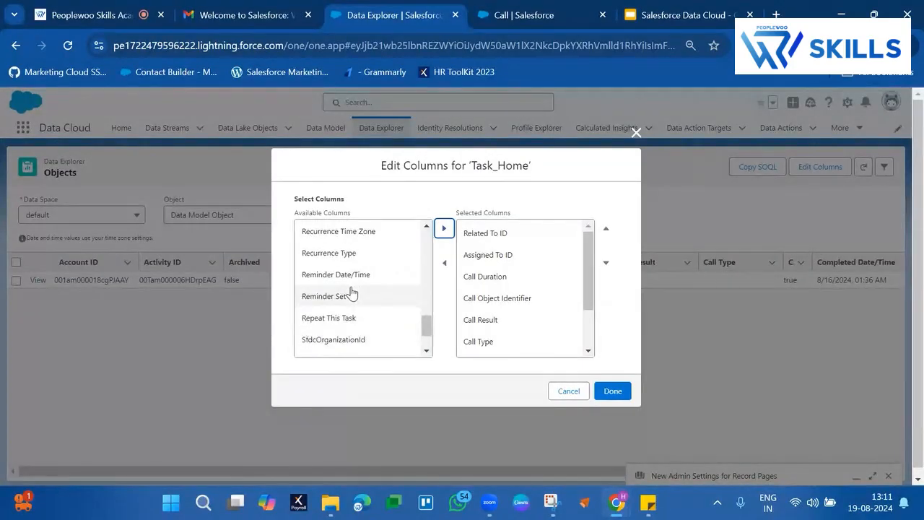
scroll(352, 292, "up", 5)
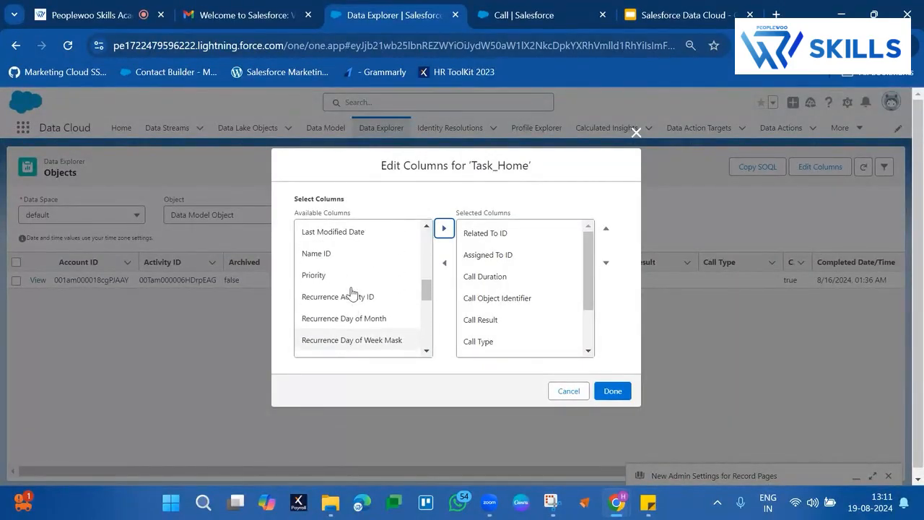
scroll(351, 293, "up", 5)
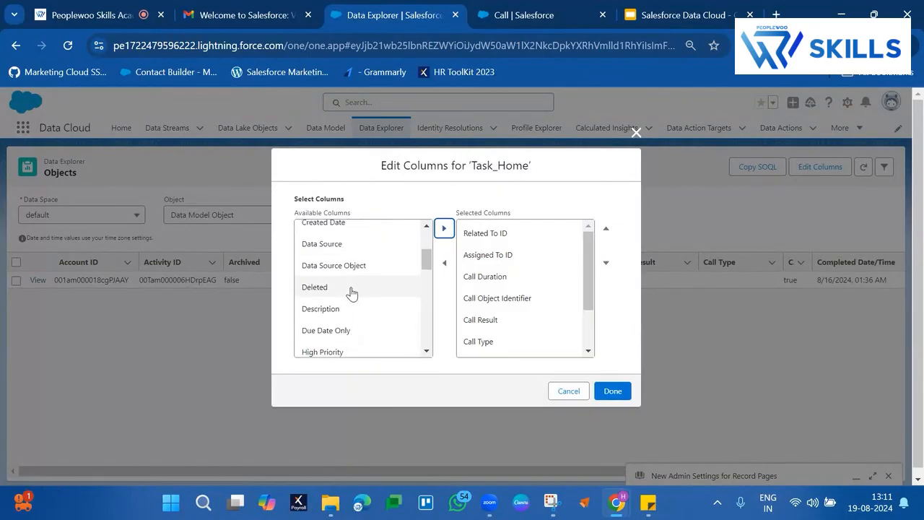
scroll(352, 292, "up", 2)
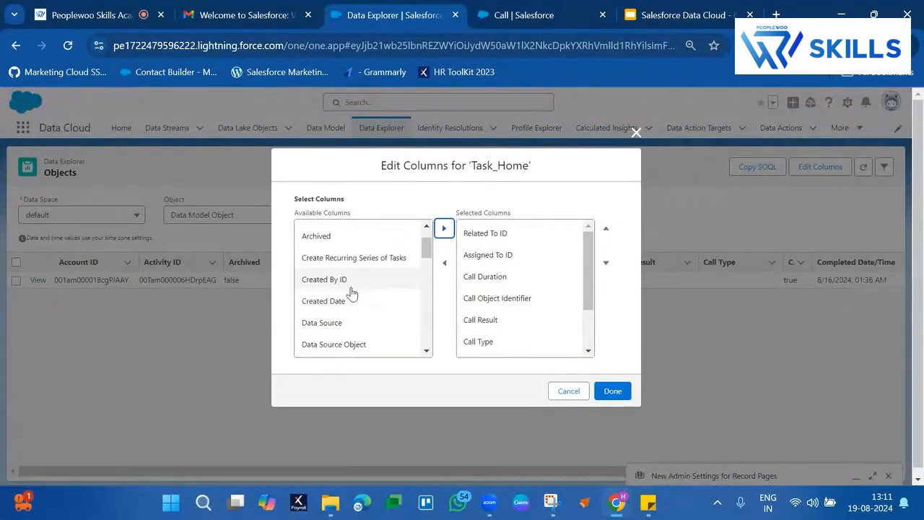
left_click(614, 392)
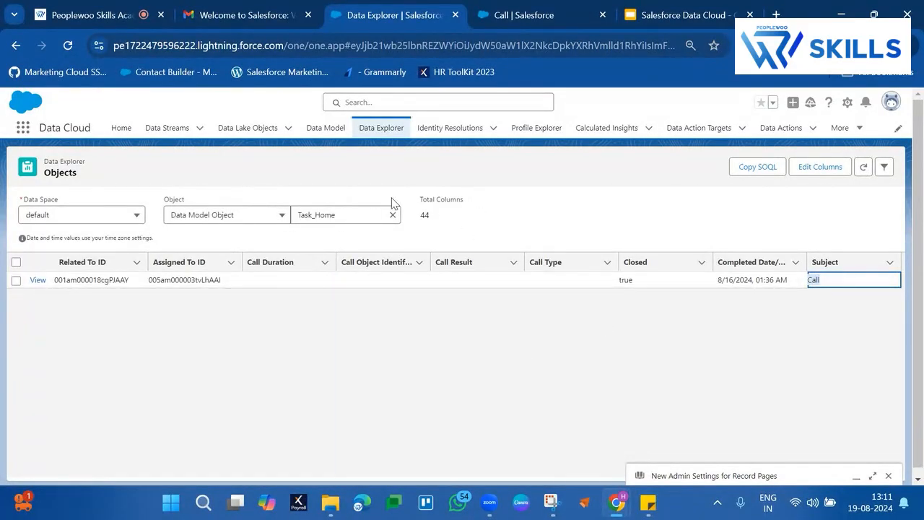
Step: Copy the Related To ID of the Task_Home record and open the matching record through the Call task page's URL
left_click(79, 280)
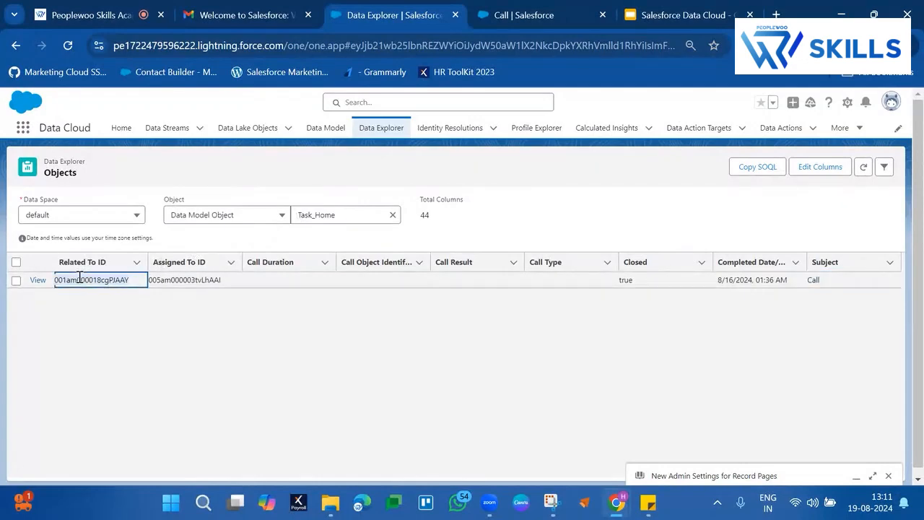
key("ctrl+Tab")
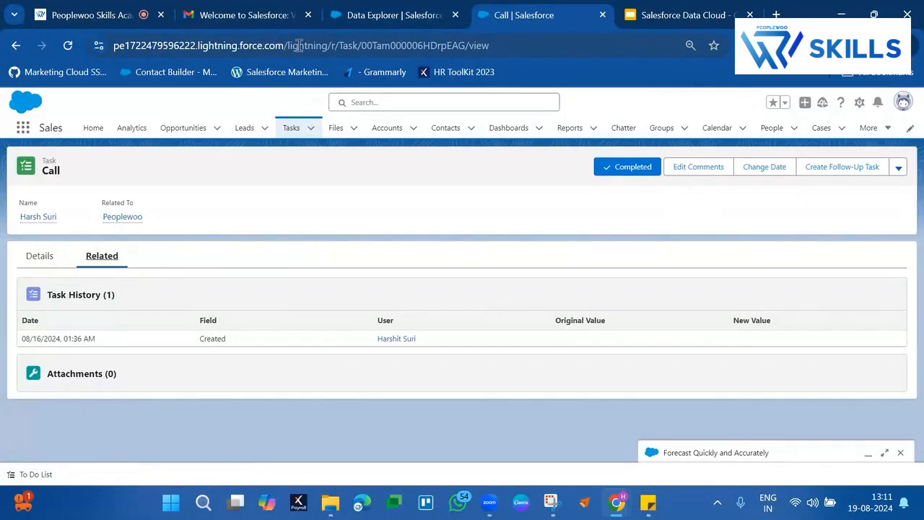
left_click_drag(498, 46, 298, 52)
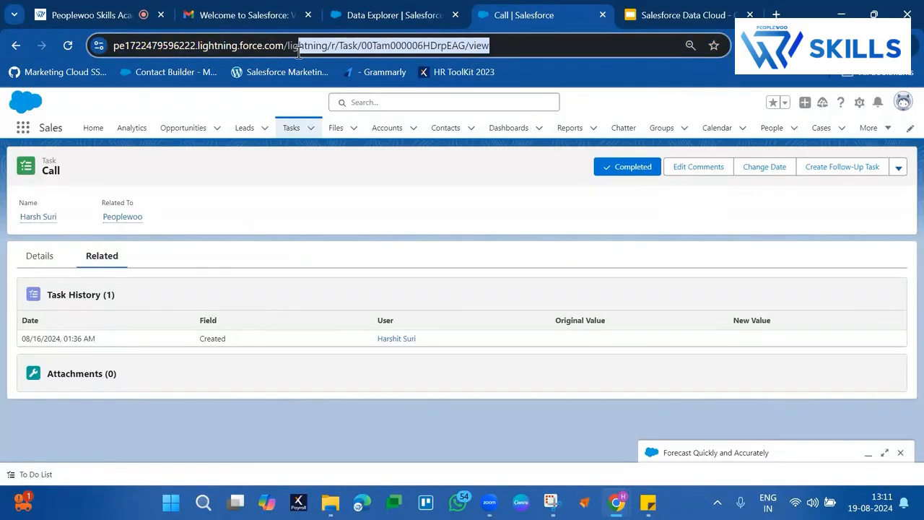
type("001am000018cgPJAAY")
key("Return")
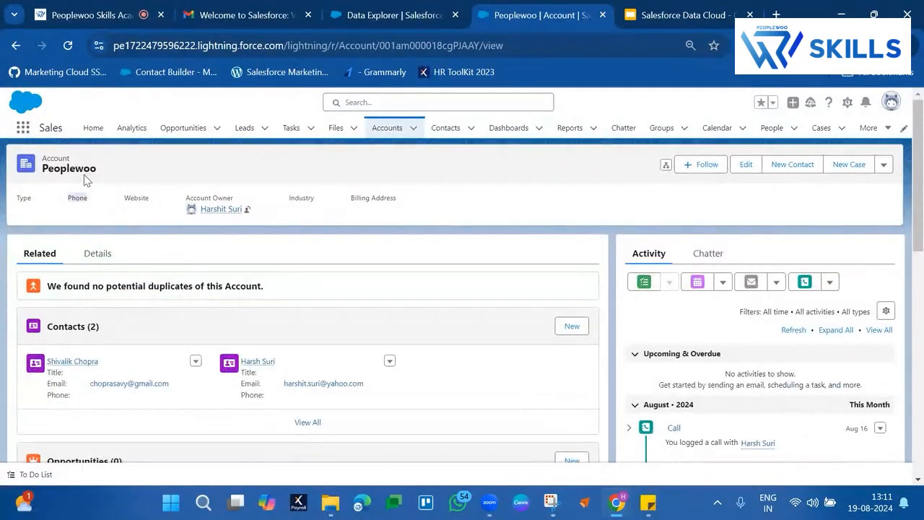
Step: Review the Peoplewoo account's contacts and logged call activity, and return to the Task_Home records in Data Explorer
double_click(87, 171)
scroll(267, 304, "down", 1)
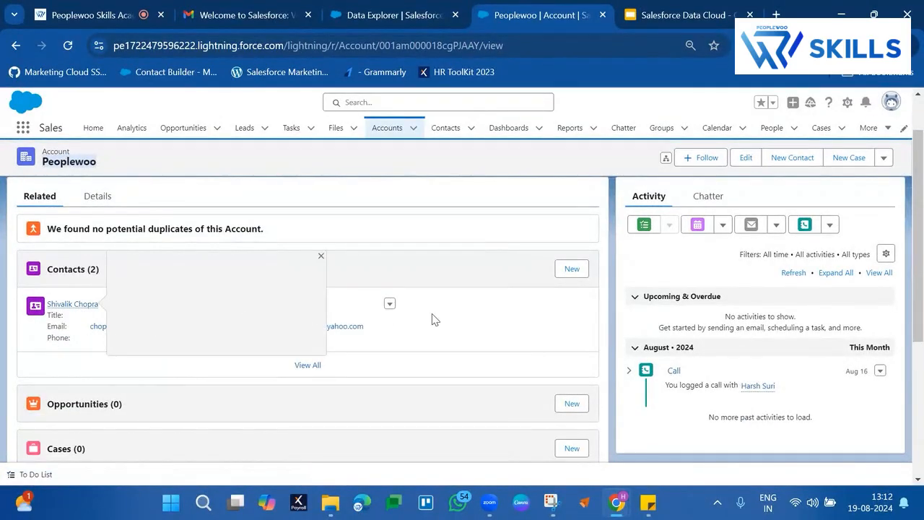
scroll(467, 298, "up", 1)
scroll(466, 298, "down", 1)
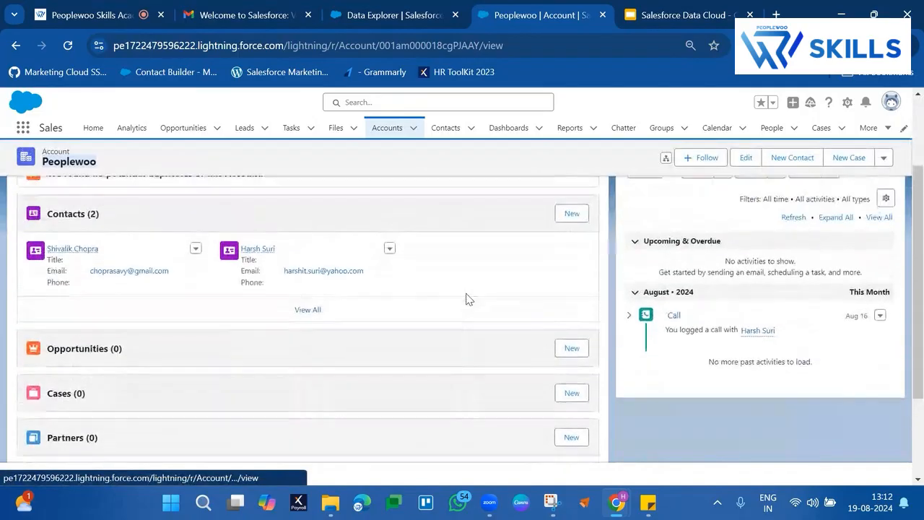
left_click(385, 10)
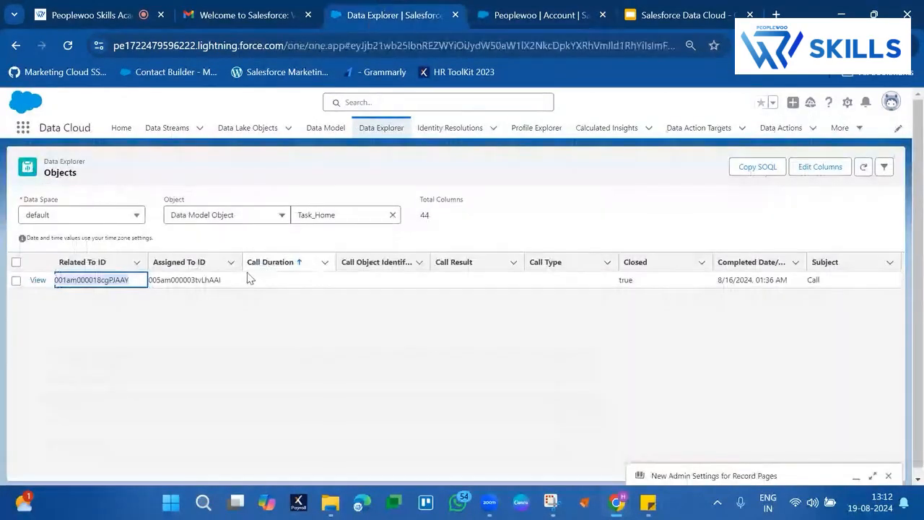
Step: Replace the Assigned To ID column with Name ID in the Task_Home column selection
left_click(802, 169)
scroll(358, 274, "down", 1)
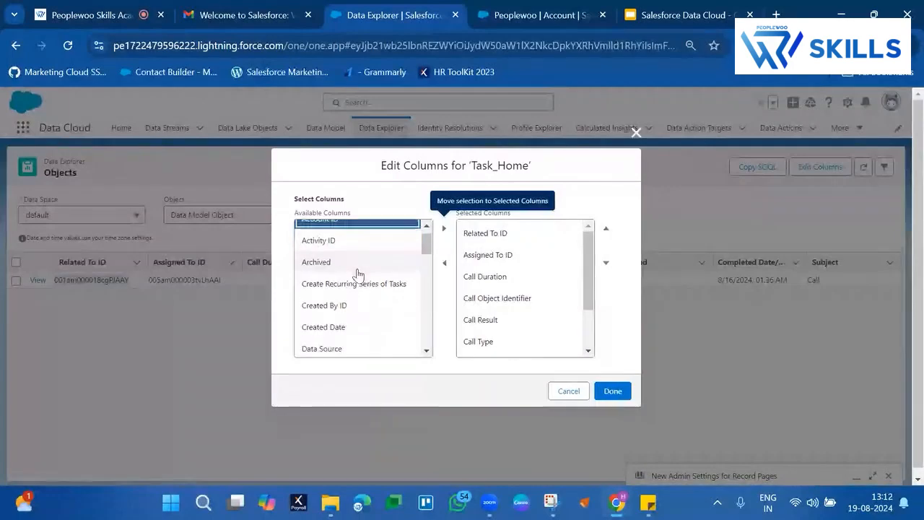
scroll(359, 274, "down", 6)
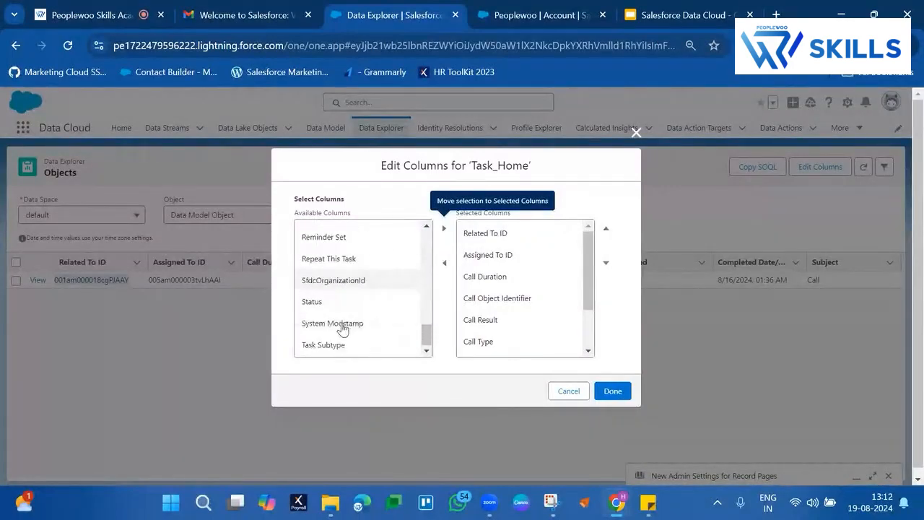
scroll(350, 289, "up", 3)
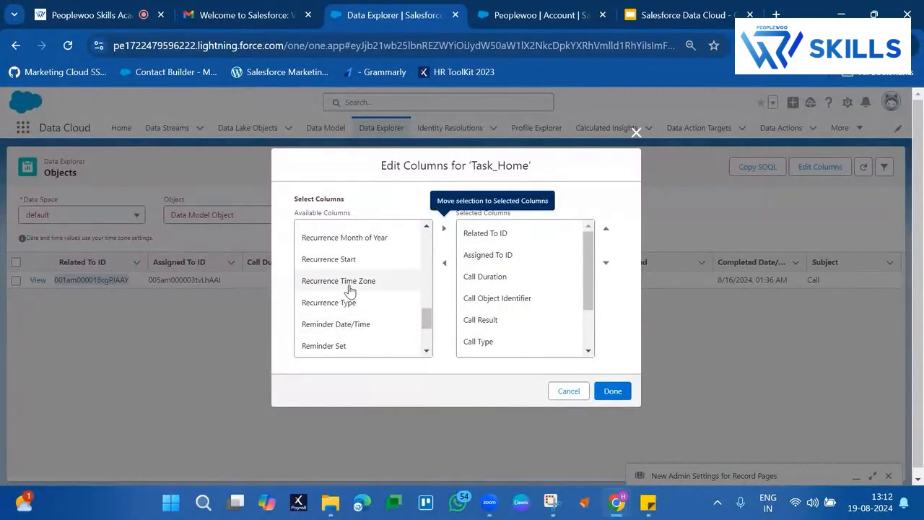
scroll(350, 291, "up", 3)
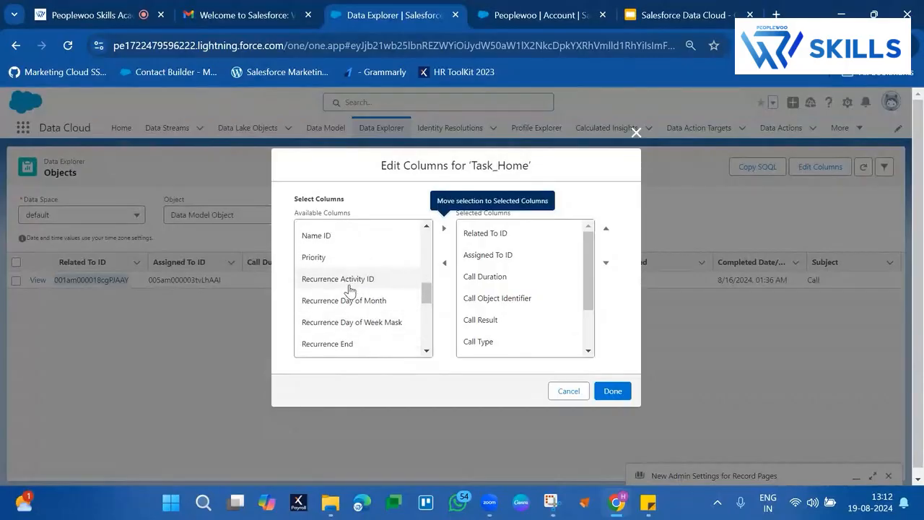
scroll(349, 289, "up", 1)
left_click(333, 264)
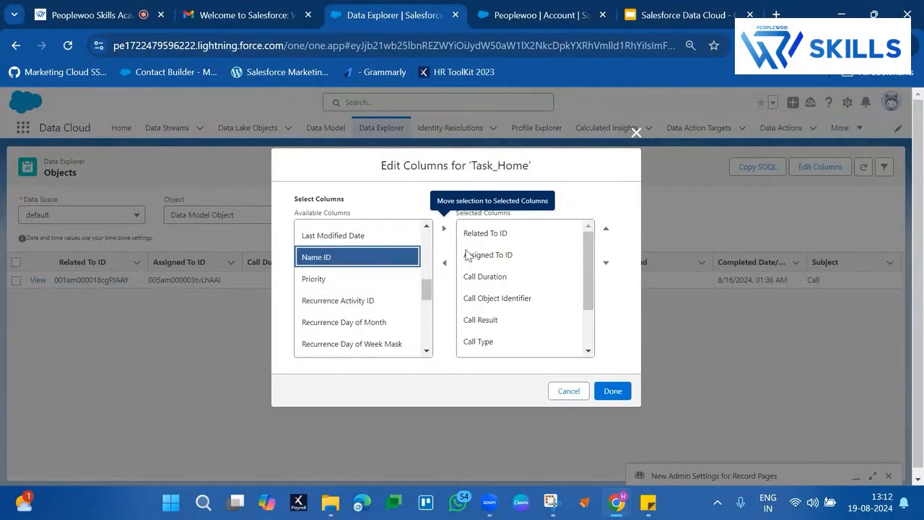
left_click(470, 254)
left_click(449, 264)
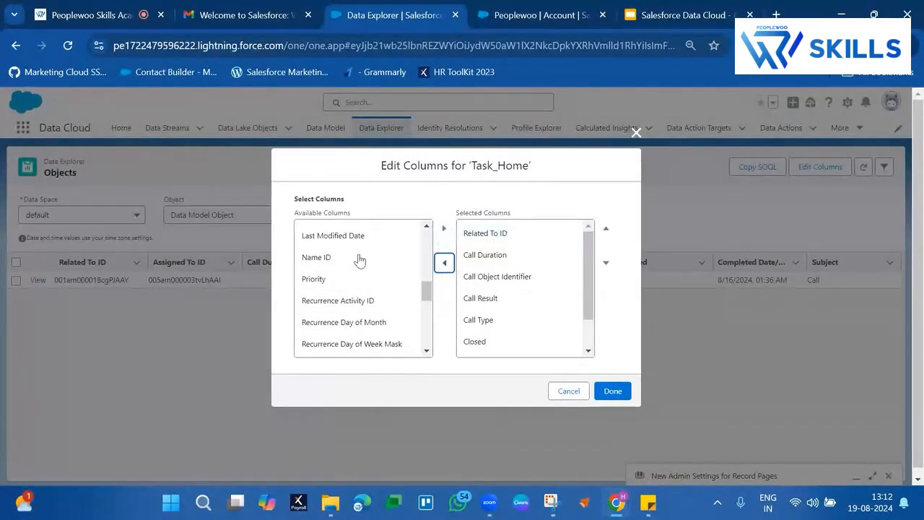
left_click(354, 258)
left_click(444, 228)
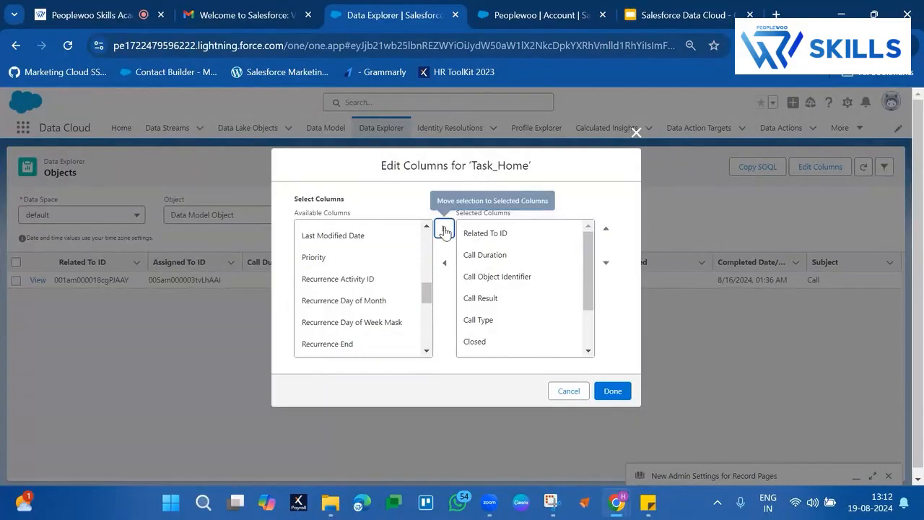
Step: Move Name ID to the first place of the selected Task_Home columns and apply the column changes
scroll(576, 350, "down", 2)
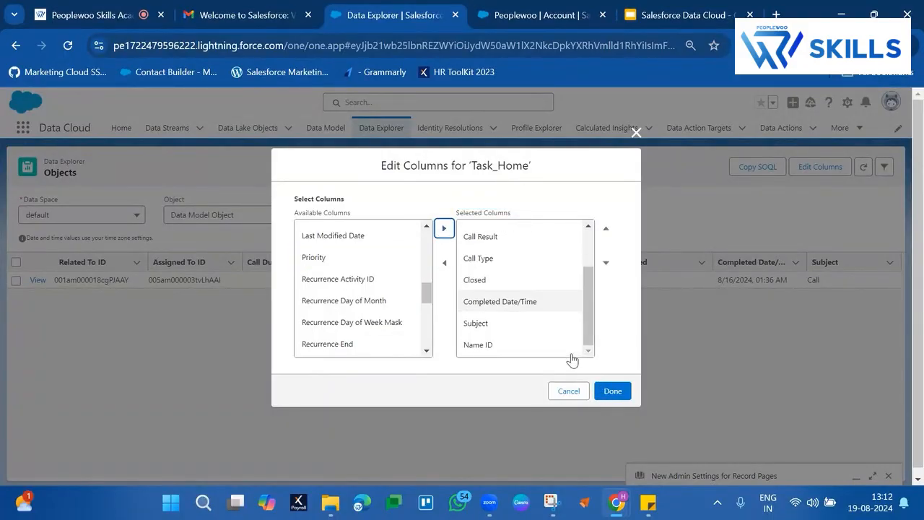
left_click(527, 345)
left_click(607, 227)
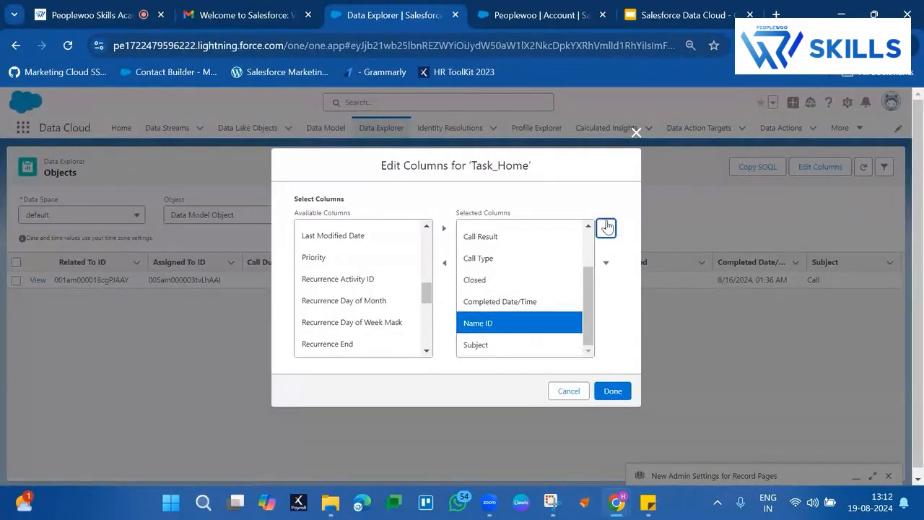
left_click(607, 228)
left_click(607, 227)
left_click(606, 227)
left_click(607, 227)
left_click(607, 228)
left_click(607, 228)
left_click(606, 227)
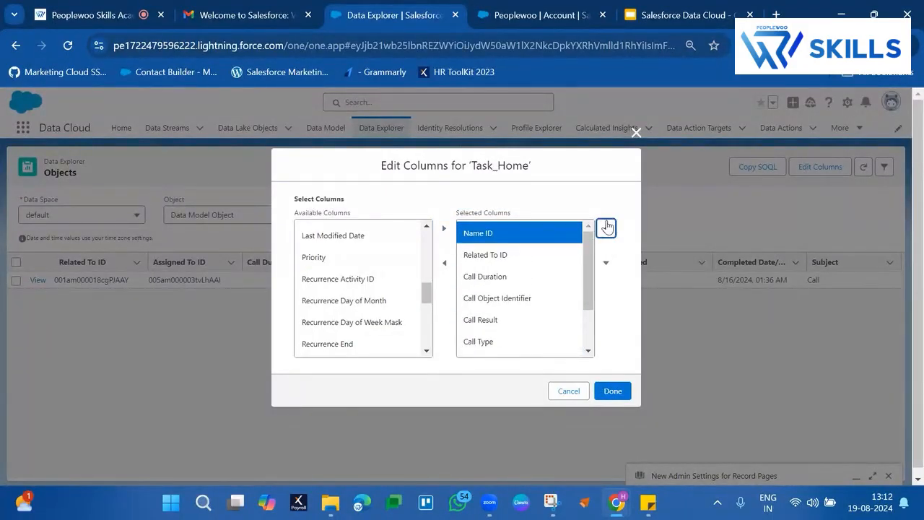
left_click(617, 391)
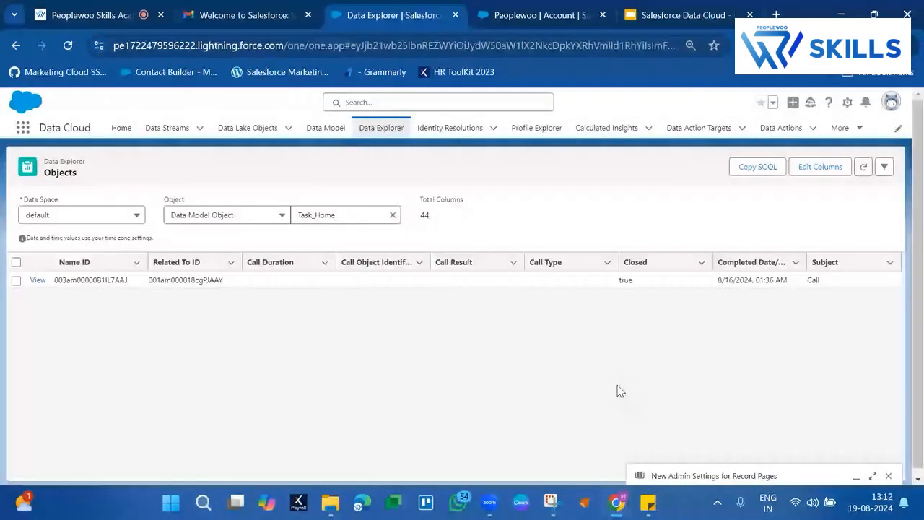
Step: Copy the Name ID of the Task_Home record and open the matching record by putting the ID in the account page's URL
left_click(96, 280)
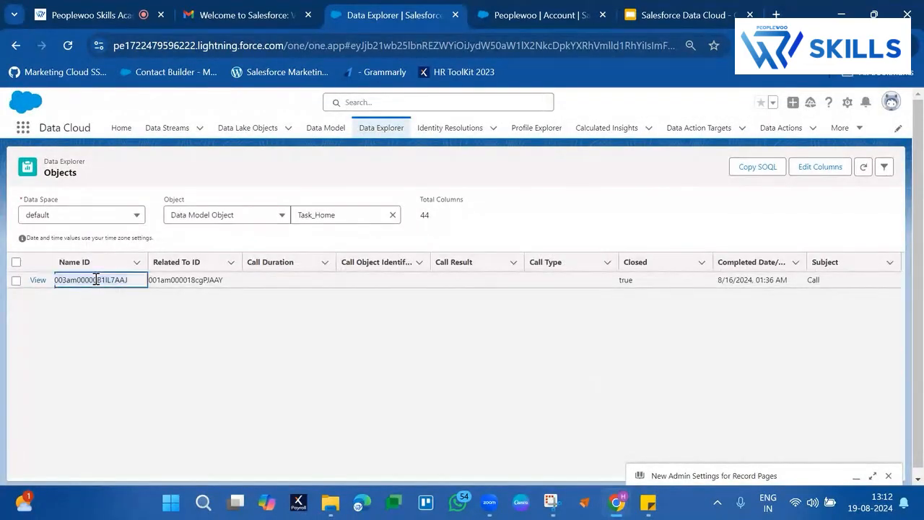
left_click(529, 16)
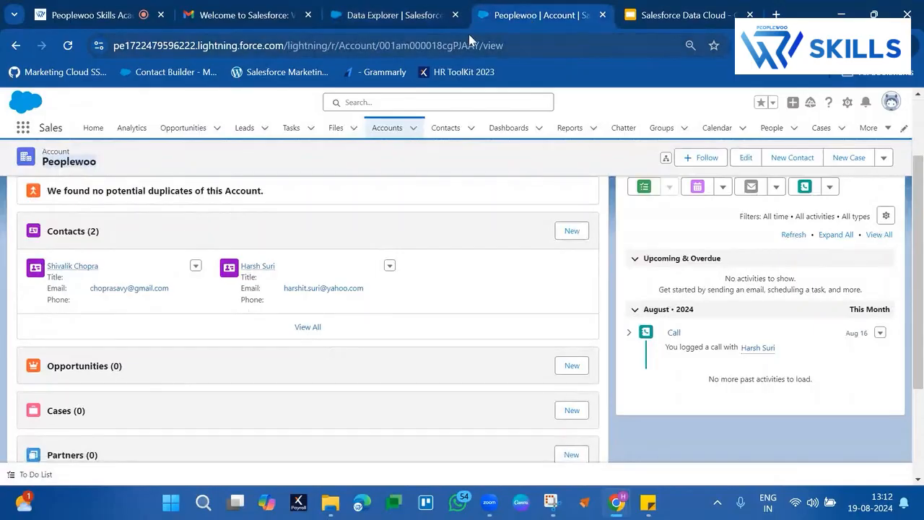
left_click_drag(516, 44, 294, 44)
type("003am00000B1IL7AAJ")
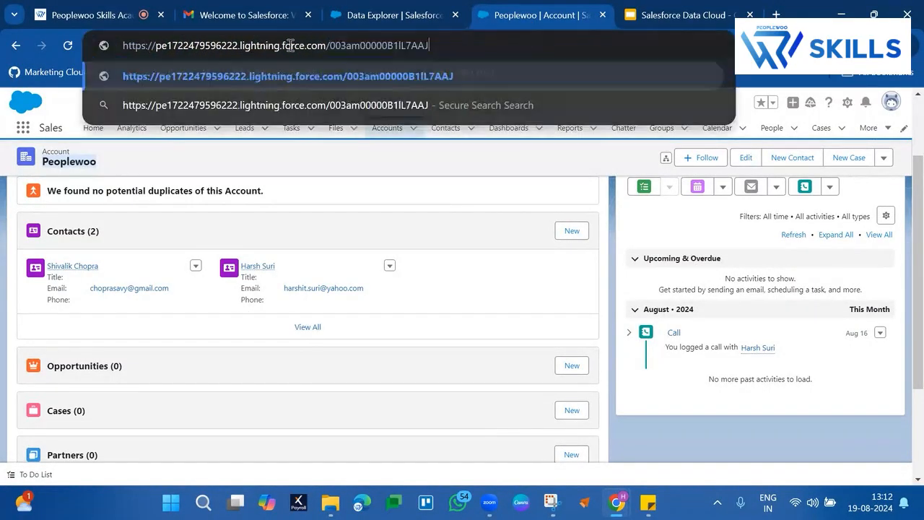
key("Return")
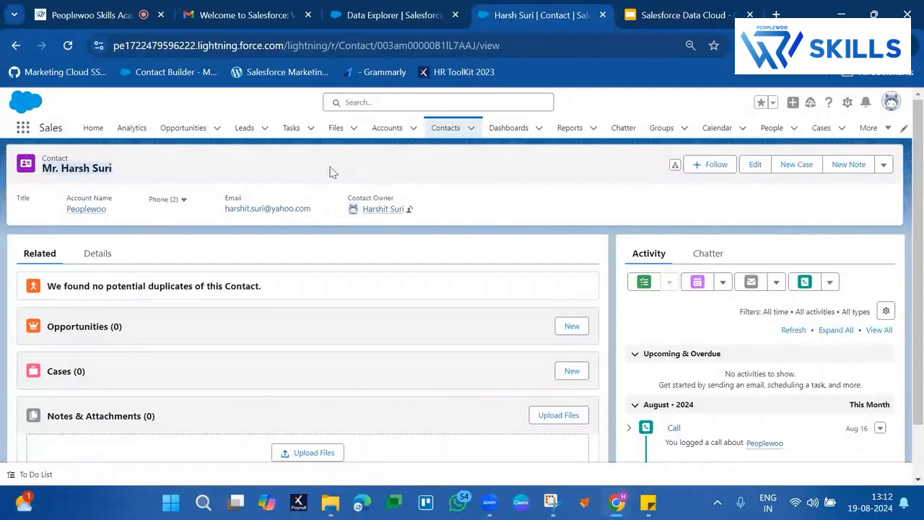
Step: Review the contact's logged call activity, and return to Data Explorer to check the Subject of the Task_Home record
scroll(663, 363, "down", 2)
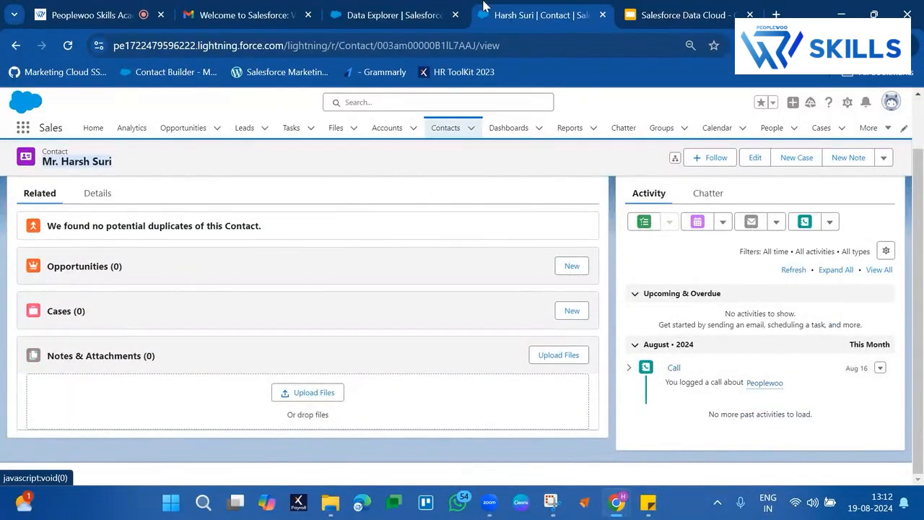
left_click(420, 8)
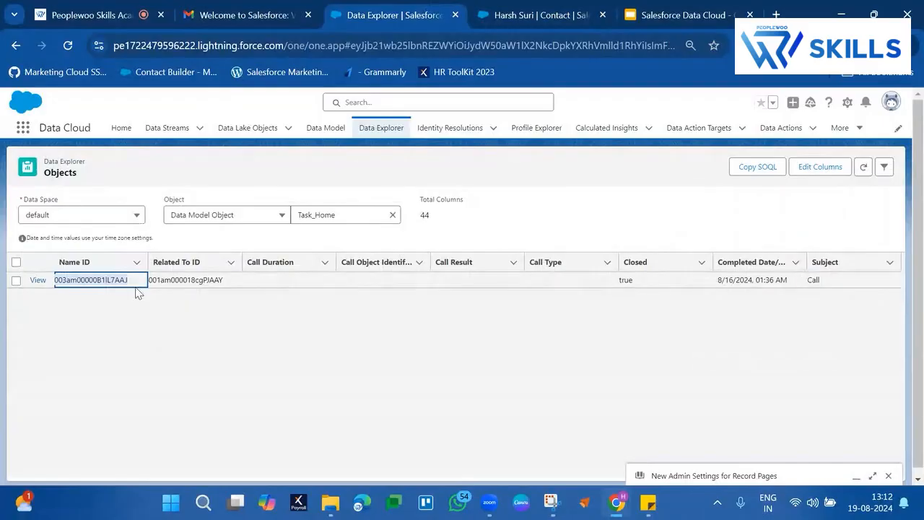
left_click(815, 283)
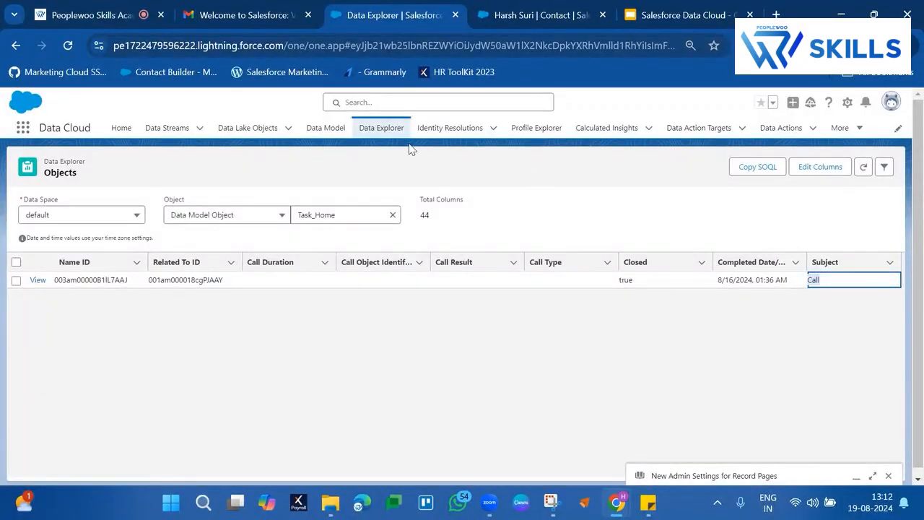
Step: Switch the data model object from Task_Home to Email Engagement and look through its records
left_click(393, 217)
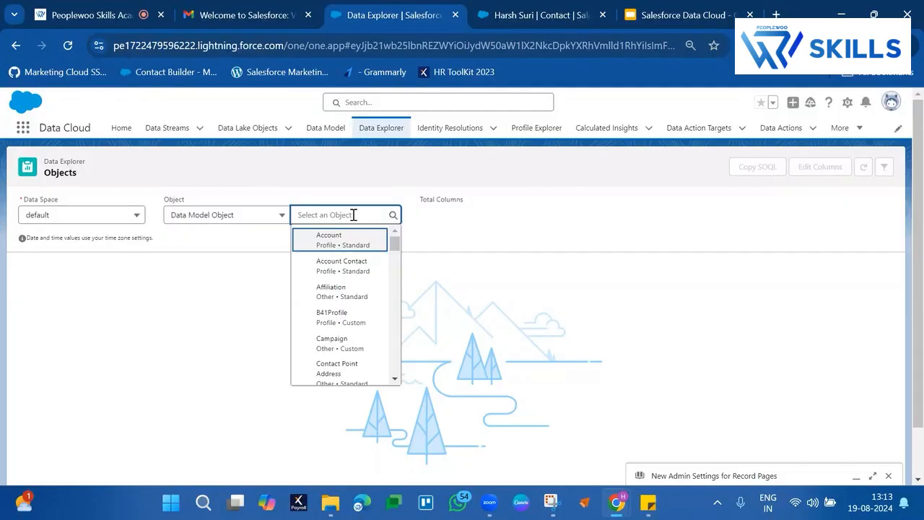
type("email")
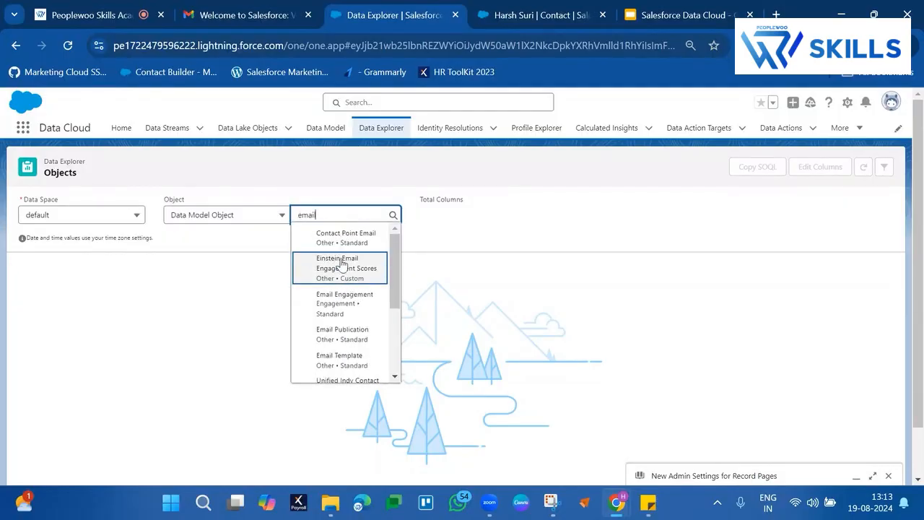
left_click(339, 309)
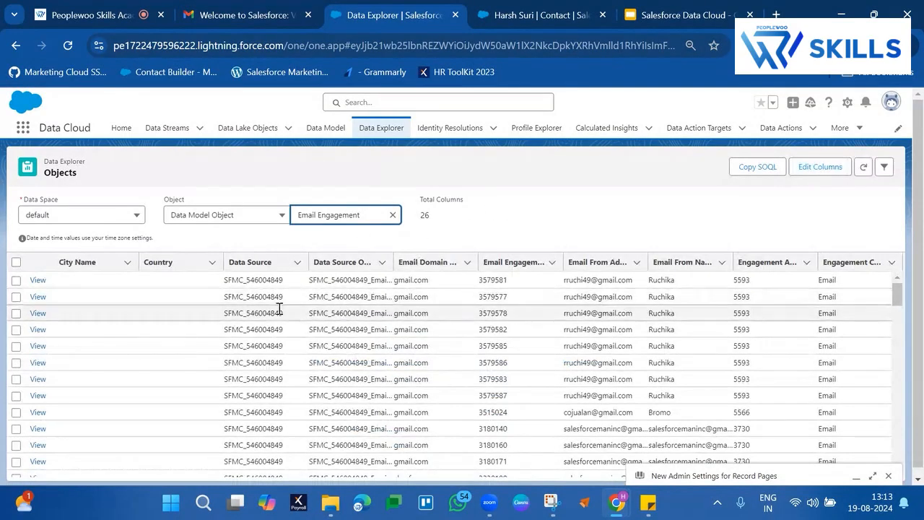
scroll(439, 340, "down", 5)
scroll(439, 340, "down", 2)
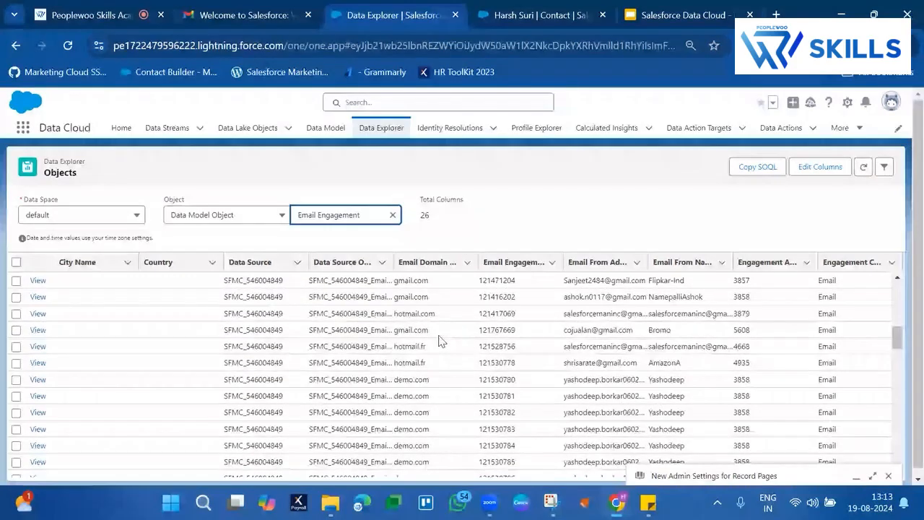
Step: Replace the Data Source column with Engagement Channel Action in the Email Engagement column selection
left_click(821, 168)
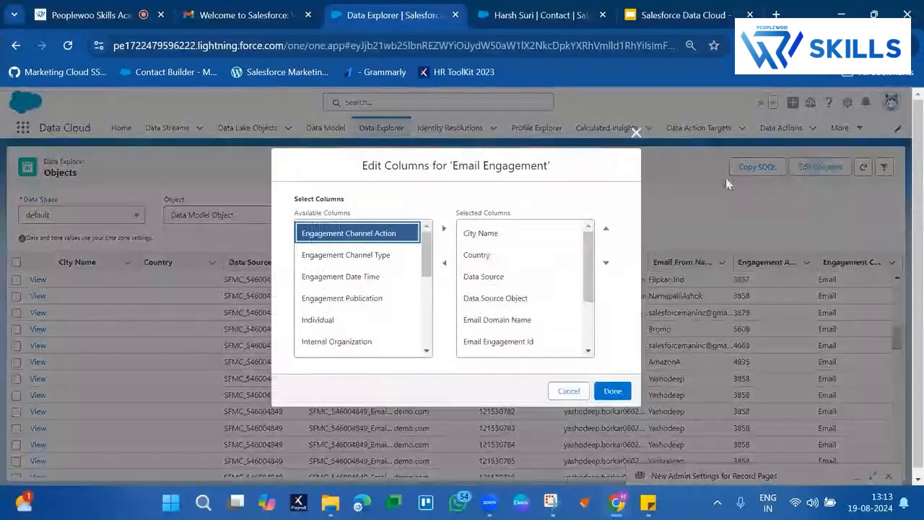
left_click(476, 281)
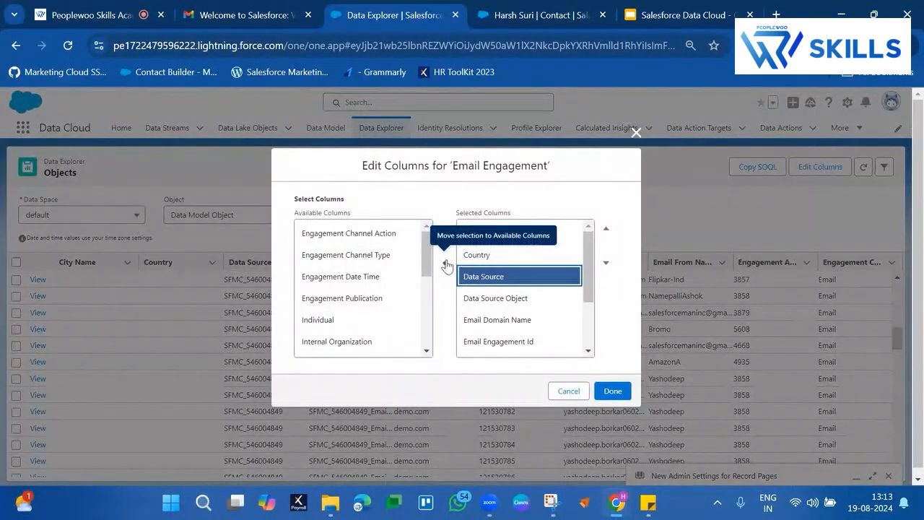
left_click(446, 264)
left_click(347, 257)
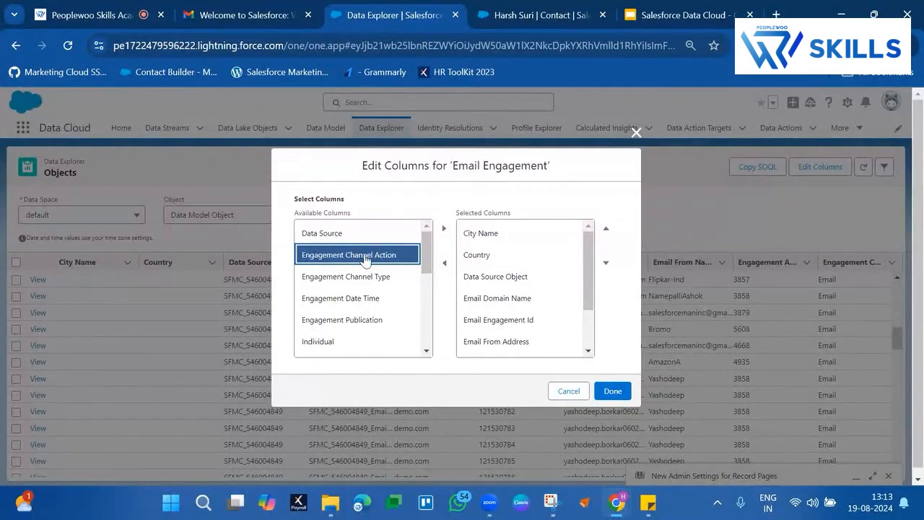
left_click(444, 229)
Step: Move Engagement Channel Action to the first place of the selected Email Engagement columns
scroll(541, 313, "down", 3)
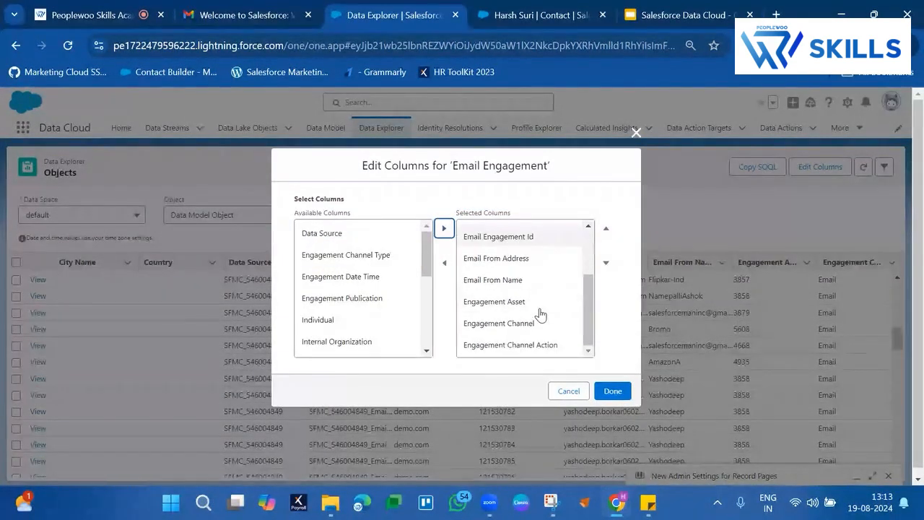
left_click(605, 228)
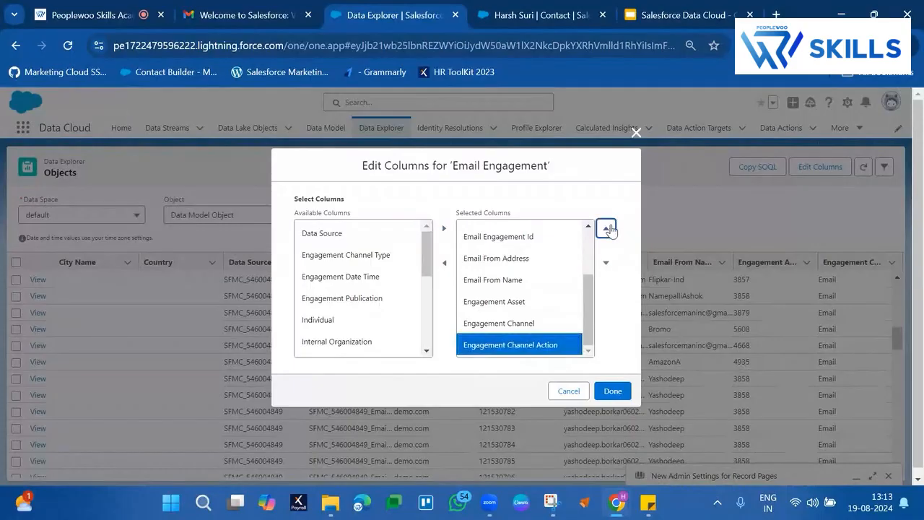
left_click(606, 228)
left_click(606, 229)
left_click(606, 228)
left_click(606, 228)
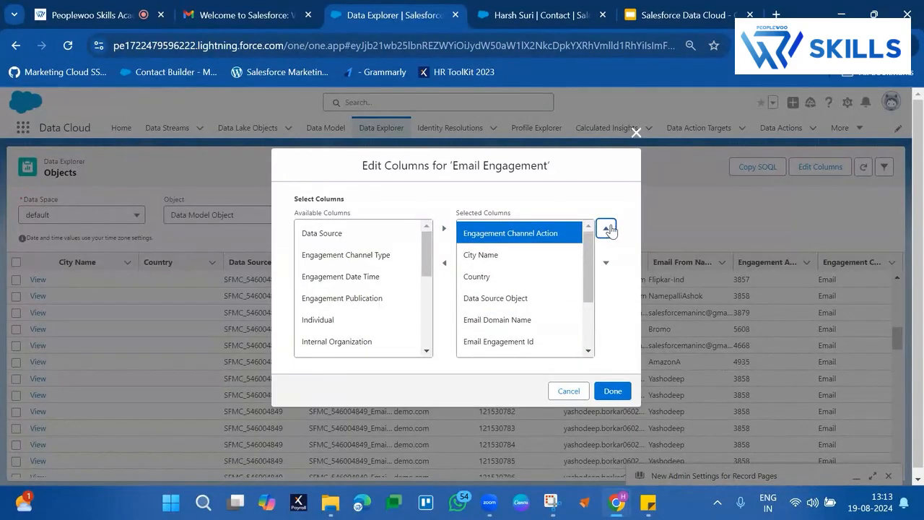
Step: Replace the Engagement Asset column with Individual in the Email Engagement column selection
left_click(353, 330)
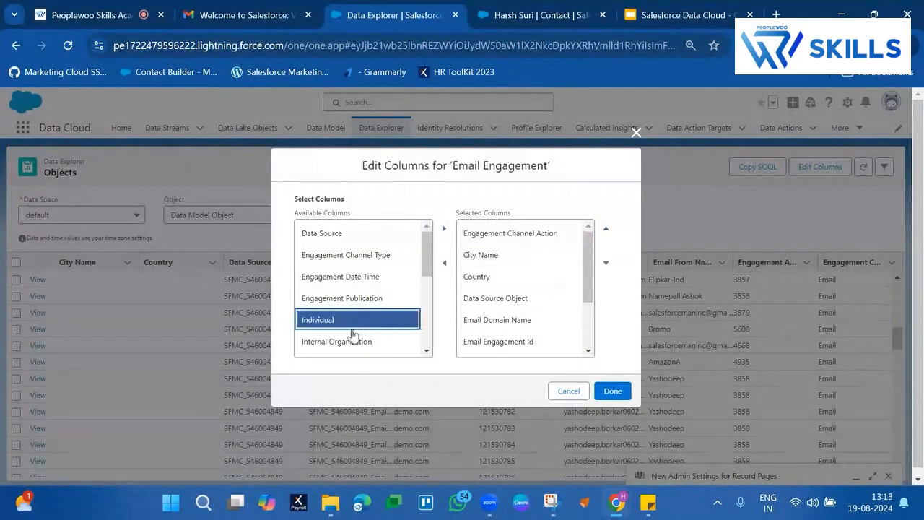
left_click(444, 229)
scroll(511, 323, "down", 1)
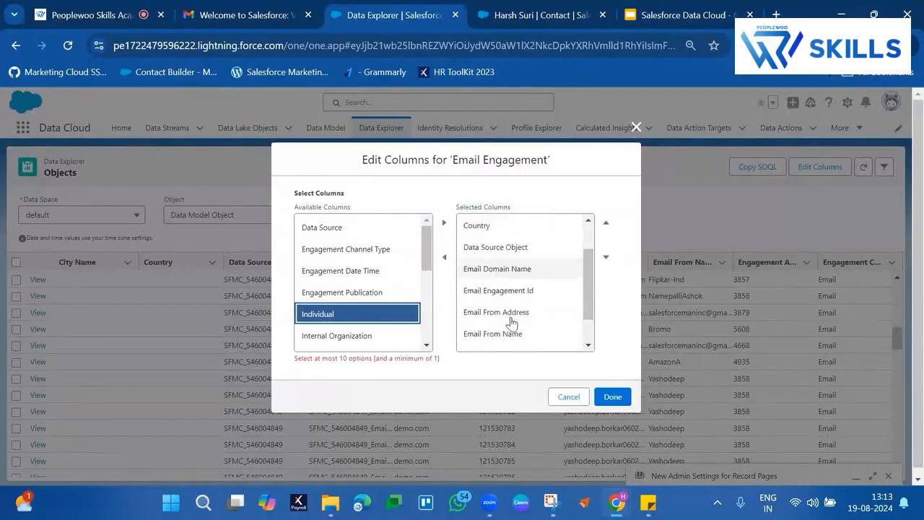
scroll(511, 323, "down", 2)
left_click(507, 317)
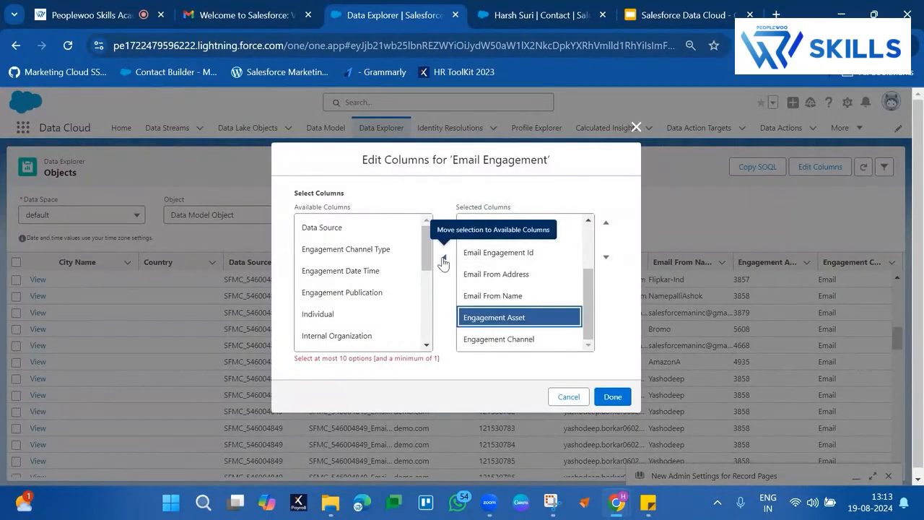
left_click(443, 261)
left_click(354, 343)
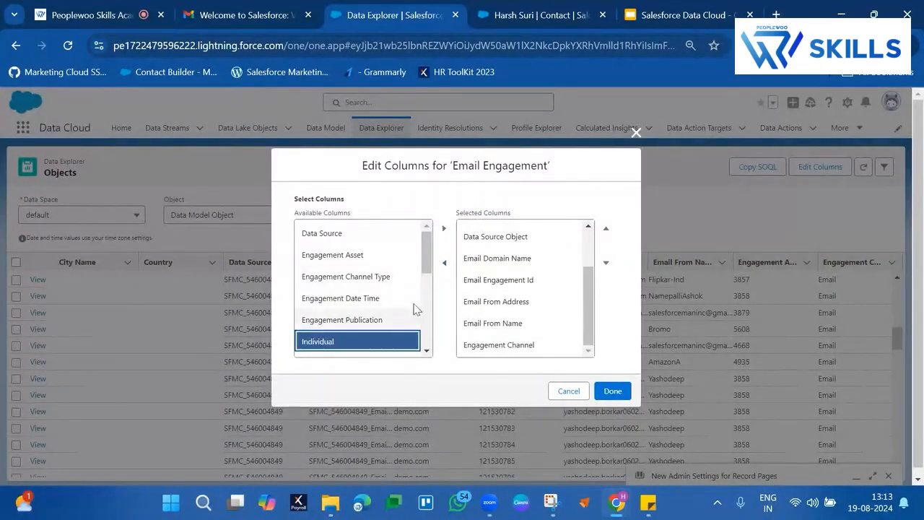
left_click(444, 229)
Step: Move Individual to the first place of the selected Email Engagement columns
scroll(532, 324, "down", 1)
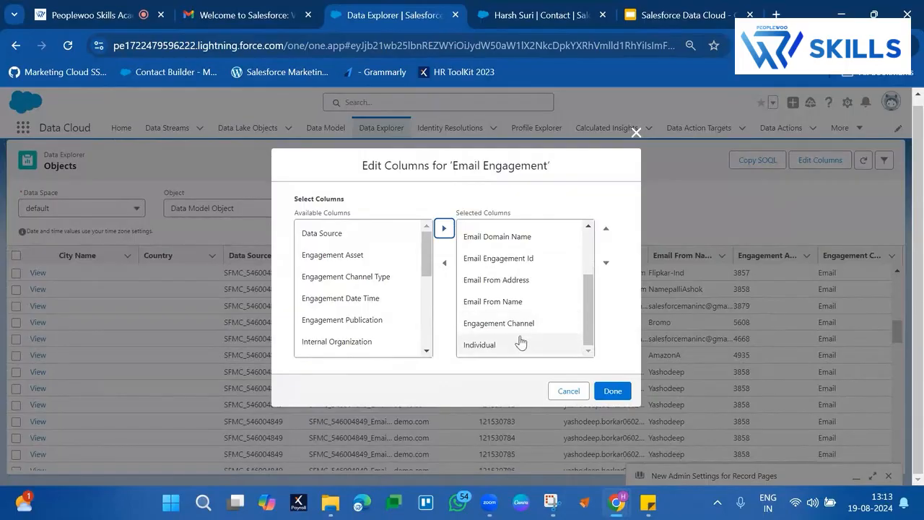
left_click(521, 344)
left_click(606, 229)
left_click(605, 229)
left_click(606, 228)
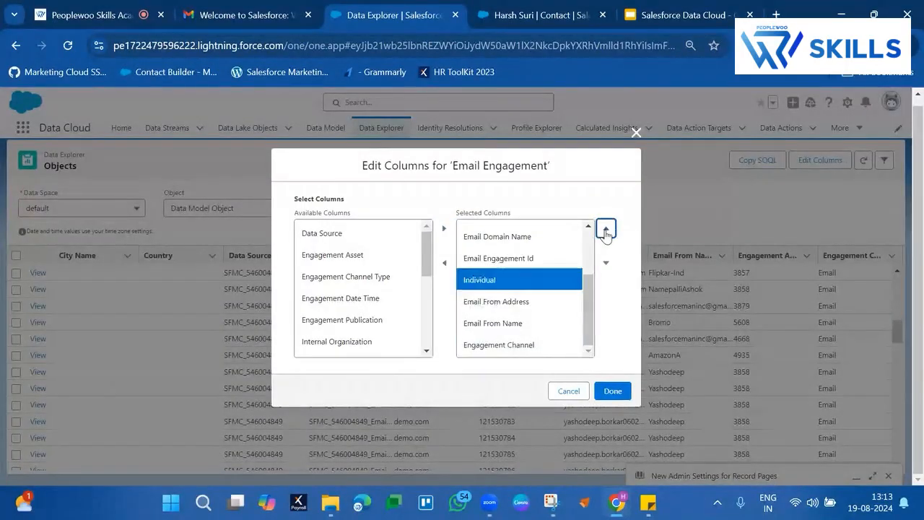
left_click(606, 229)
left_click(606, 229)
left_click(605, 229)
left_click(605, 229)
left_click(605, 228)
left_click(605, 229)
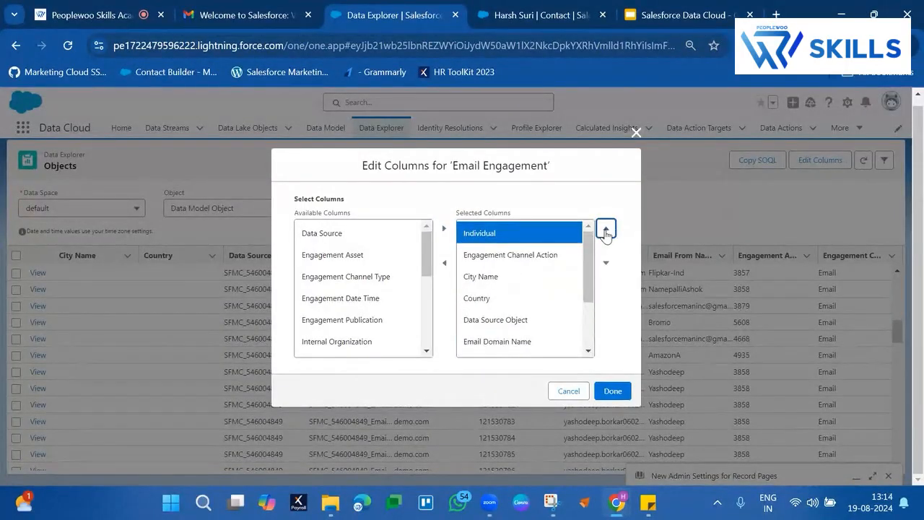
Step: Apply the edited Email Engagement column selection and widen the Individual column to show its full values
left_click(611, 390)
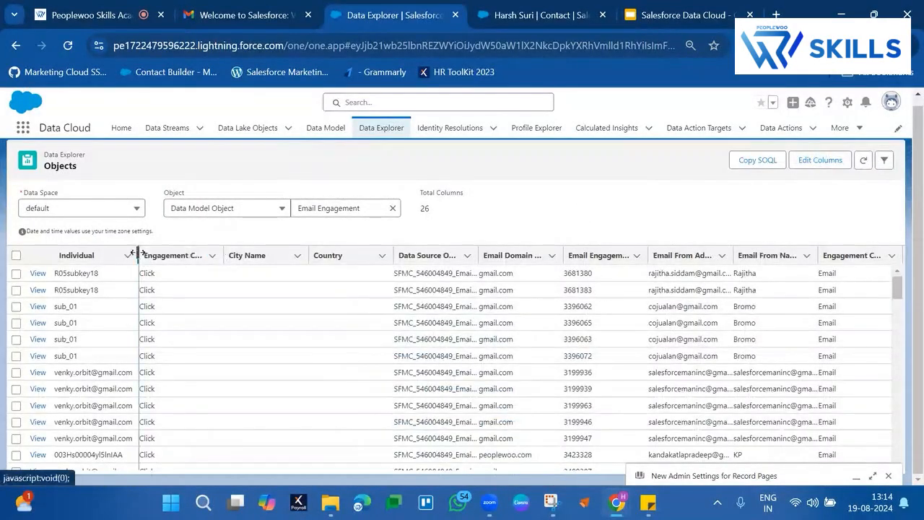
left_click_drag(137, 254, 329, 254)
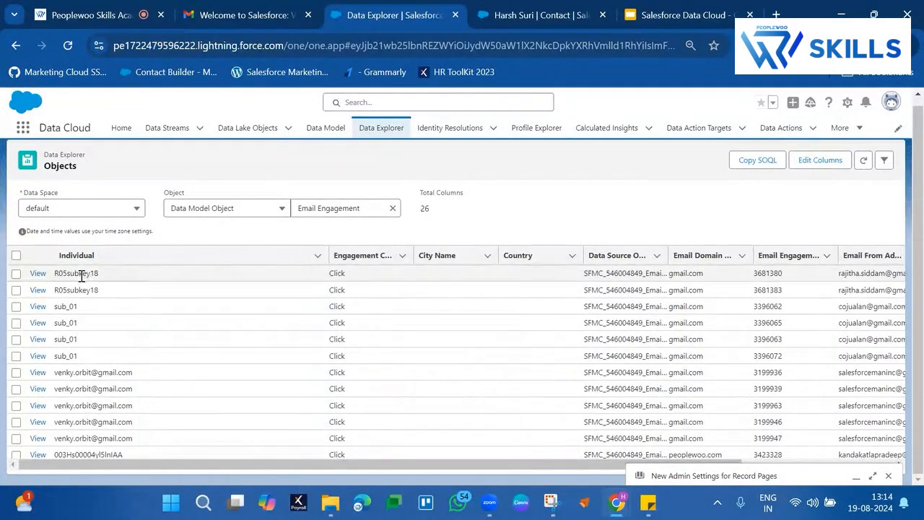
left_click(98, 438)
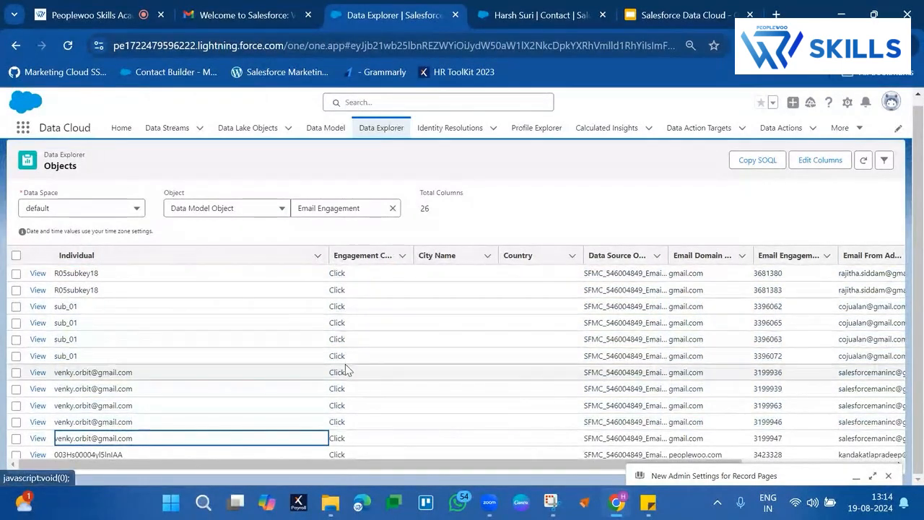
Step: Look through the Email Engagement records, comparing each individual with the engagement channel action
scroll(345, 368, "down", 5)
scroll(347, 371, "up", 5)
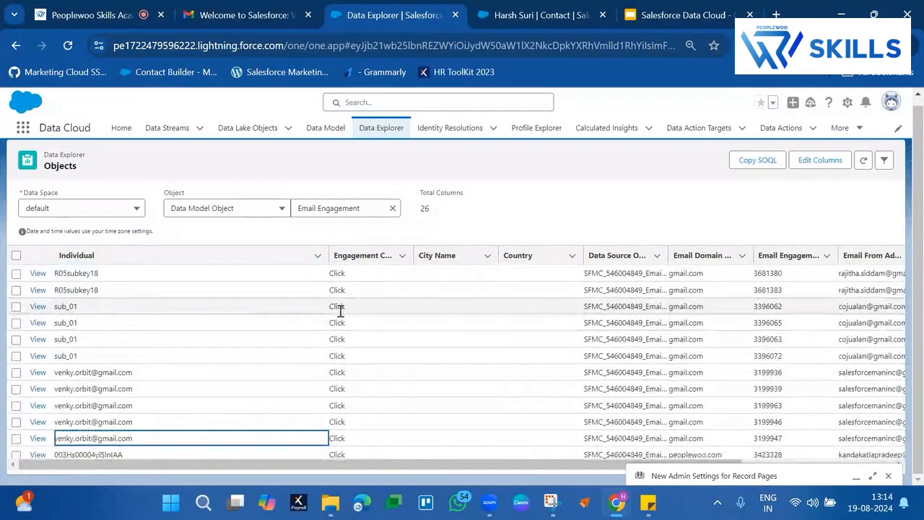
scroll(324, 392, "down", 8)
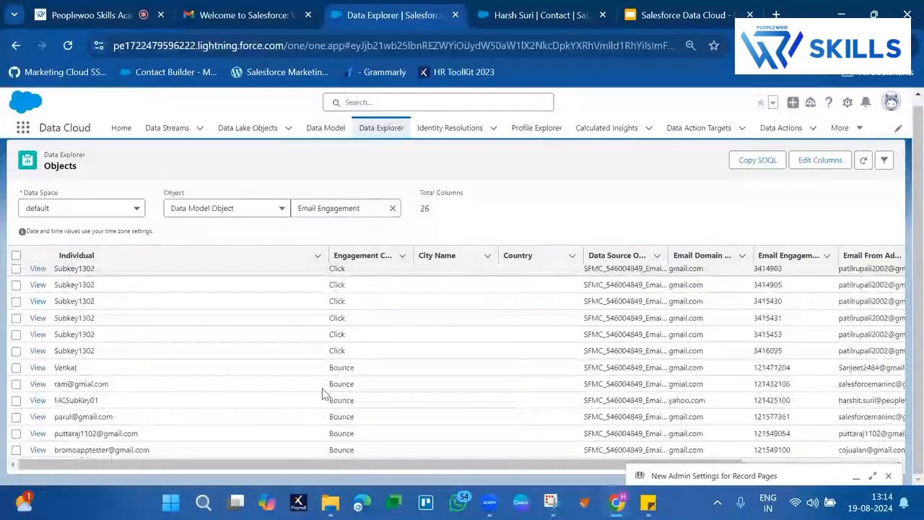
scroll(323, 394, "down", 10)
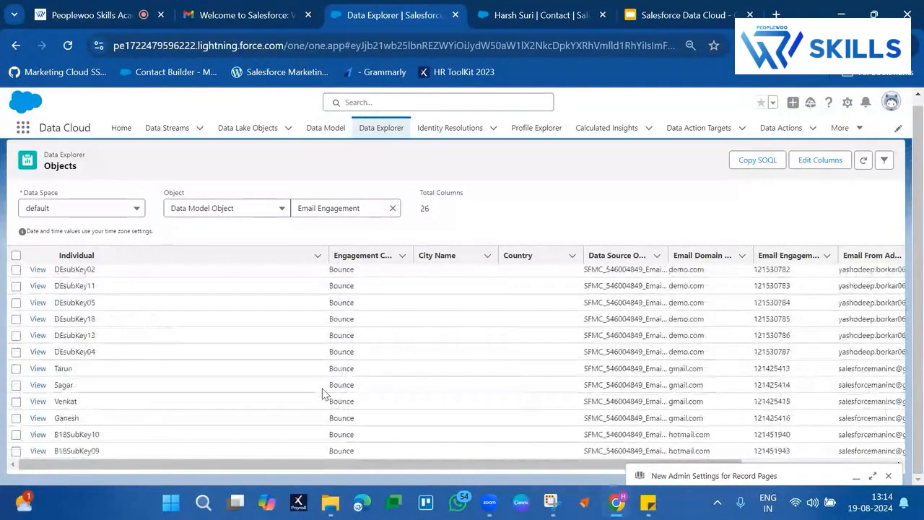
scroll(345, 330, "down", 5)
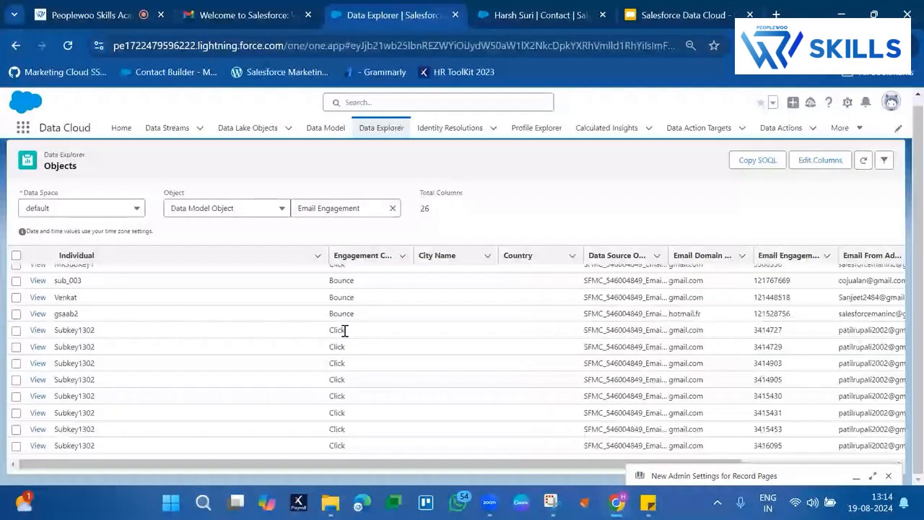
scroll(345, 331, "up", 10)
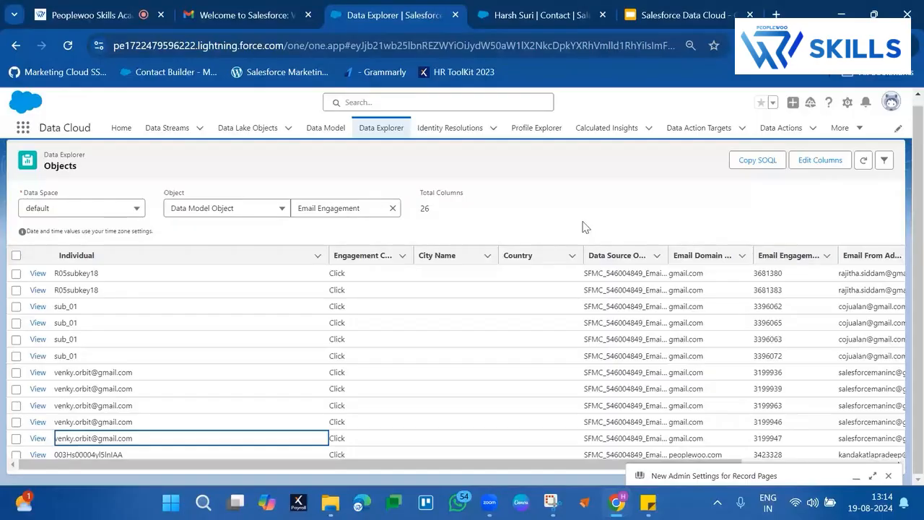
Step: Open Data Transforms and show the All Data Transforms list view
left_click(841, 128)
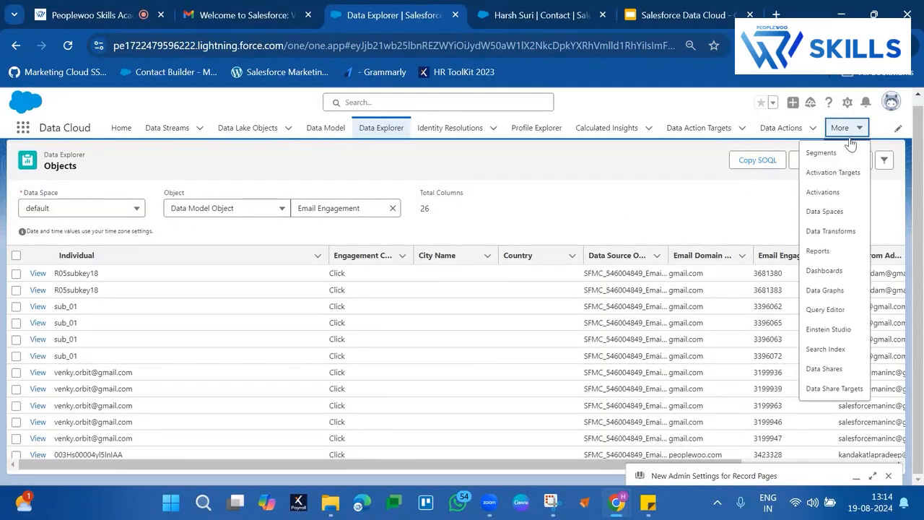
left_click(831, 231)
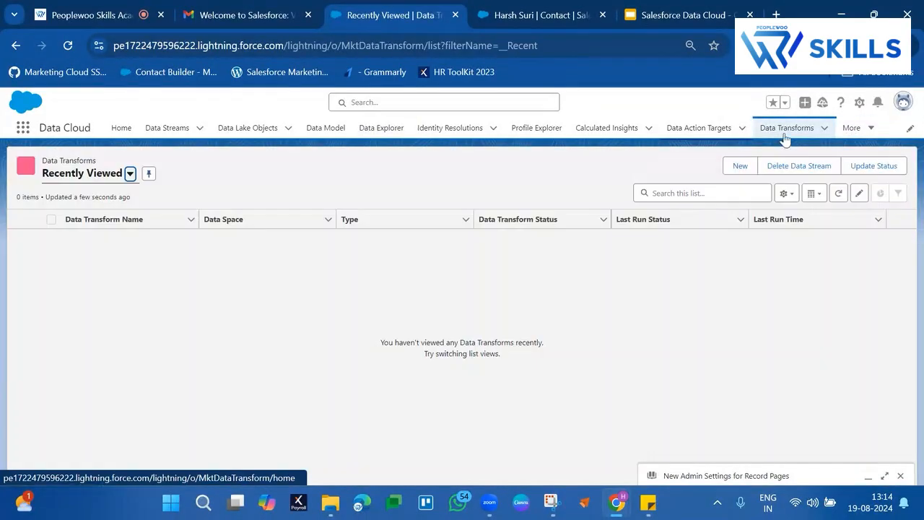
left_click(130, 173)
left_click(96, 215)
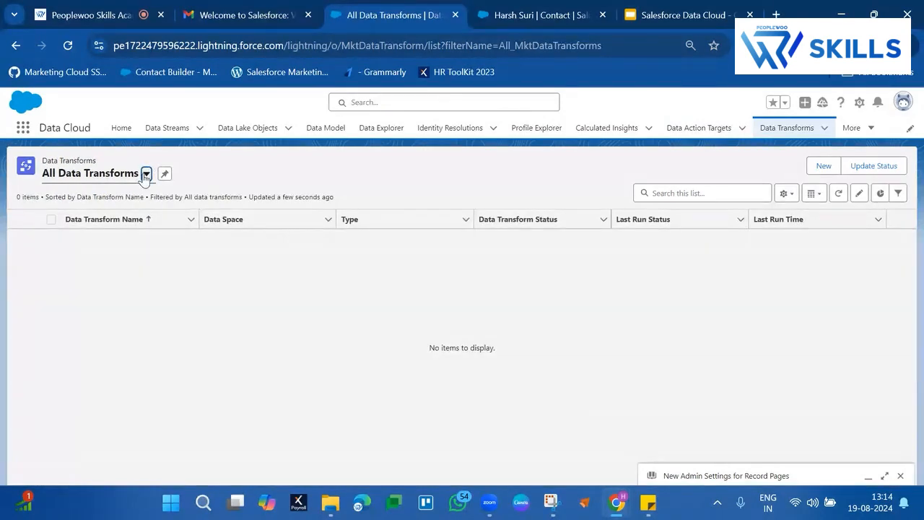
Step: Check the My Data Transforms and Recently Viewed lists, and return to All Data Transforms
left_click(145, 174)
left_click(98, 236)
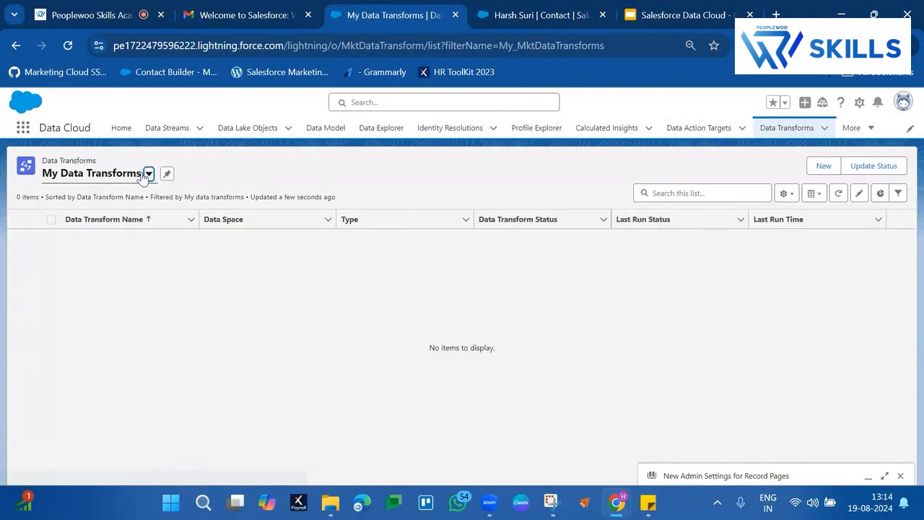
left_click(148, 173)
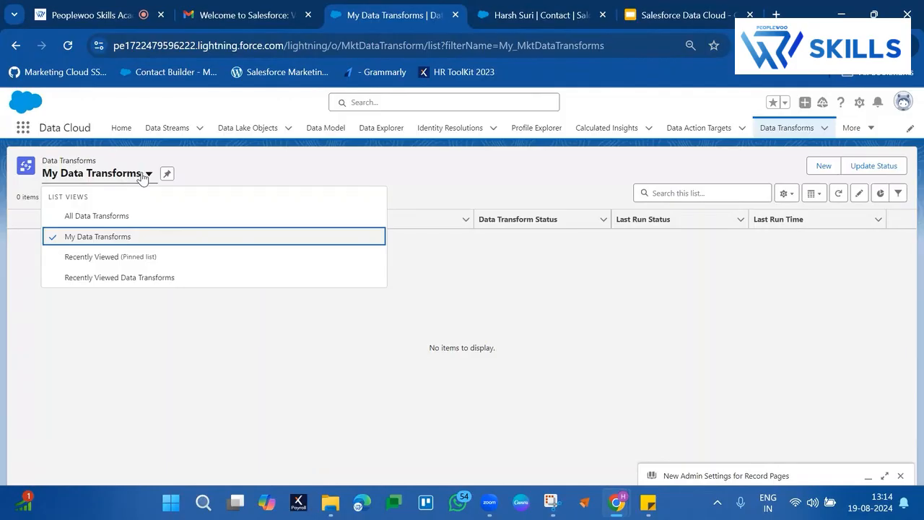
left_click(103, 261)
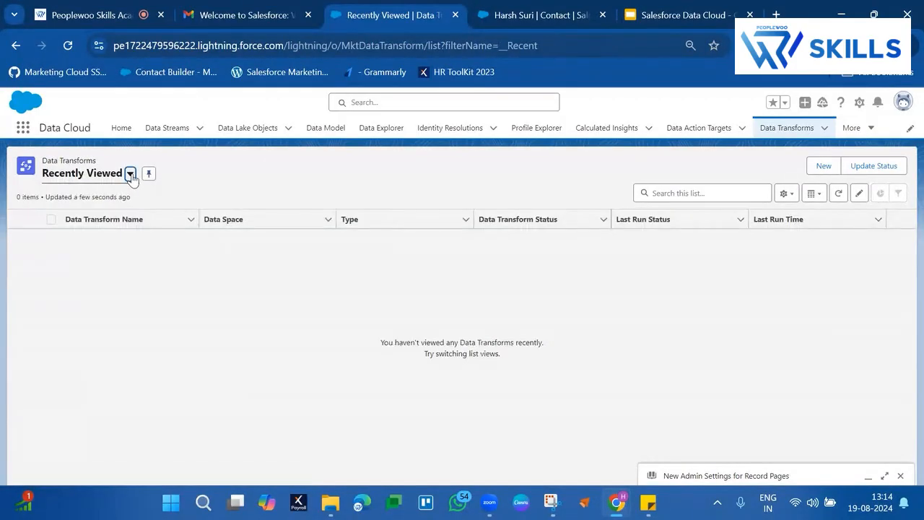
left_click(130, 173)
left_click(93, 215)
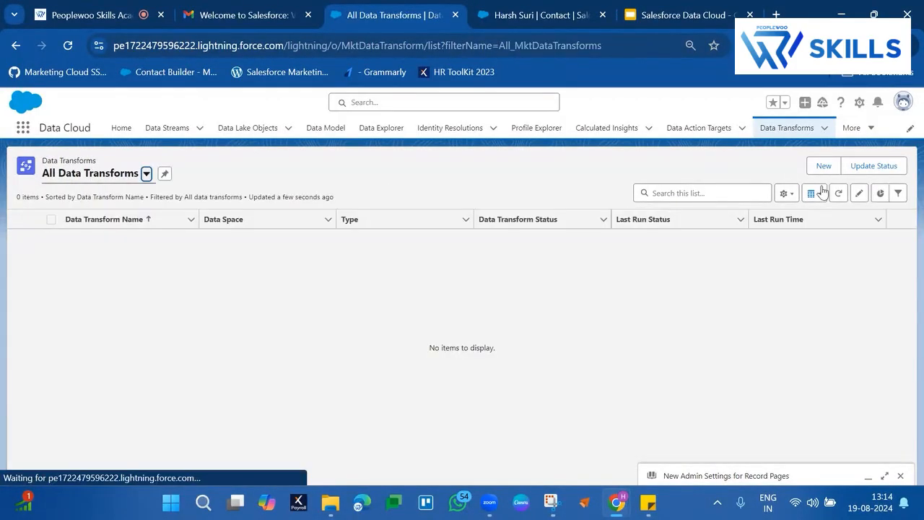
Step: Create a batch data transform on Data Model Objects in the default data space and open its input data selection
left_click(823, 166)
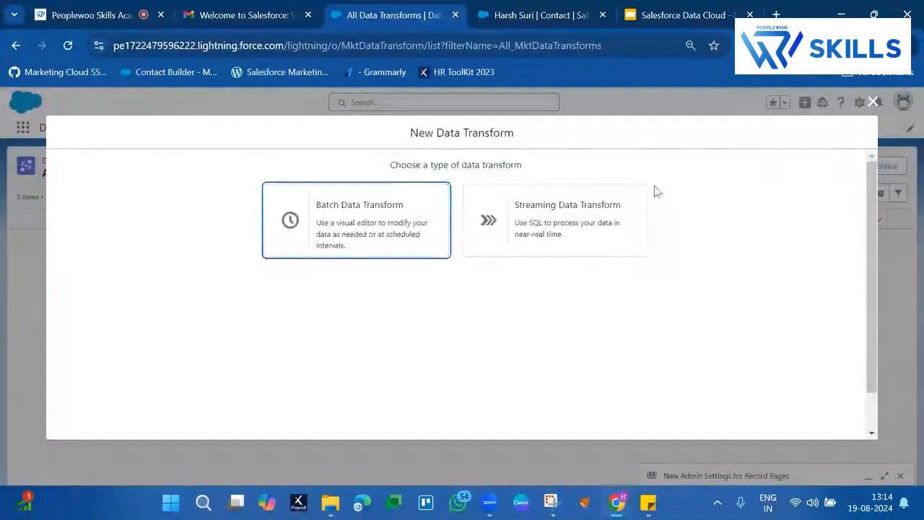
left_click(378, 239)
scroll(717, 385, "down", 1)
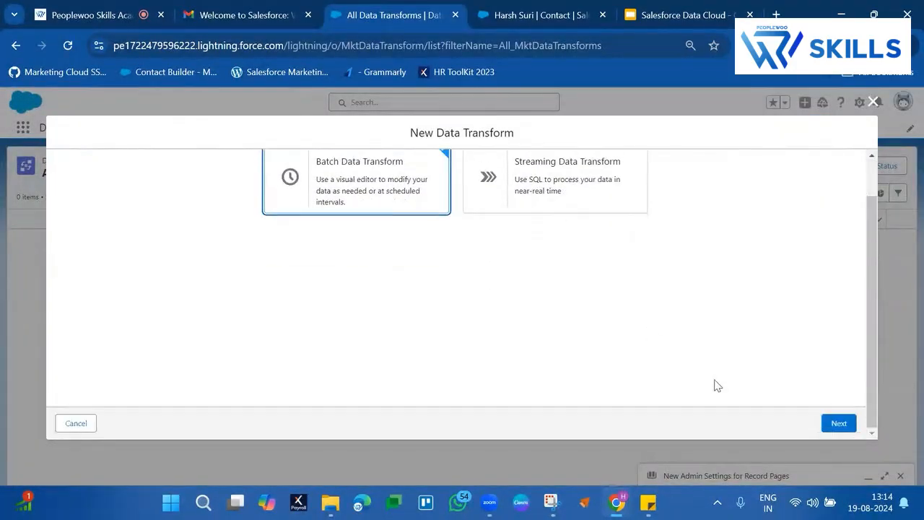
left_click(837, 425)
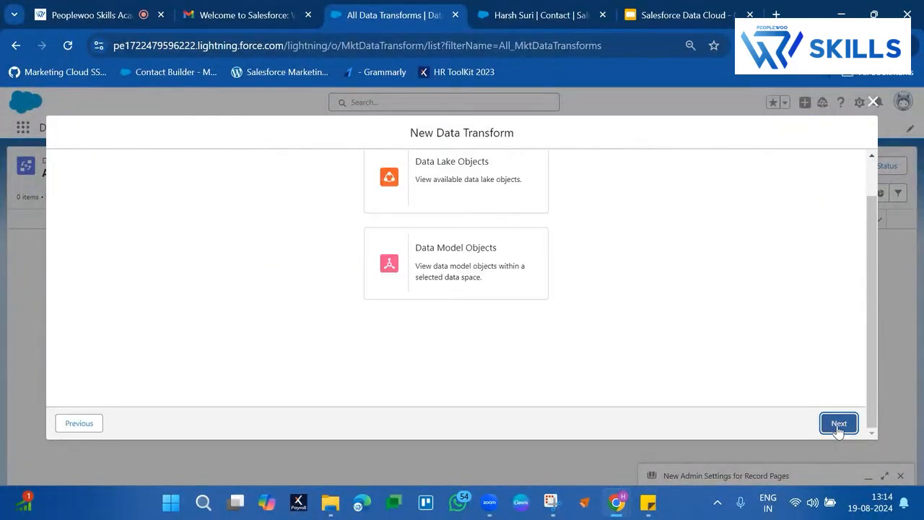
left_click(459, 285)
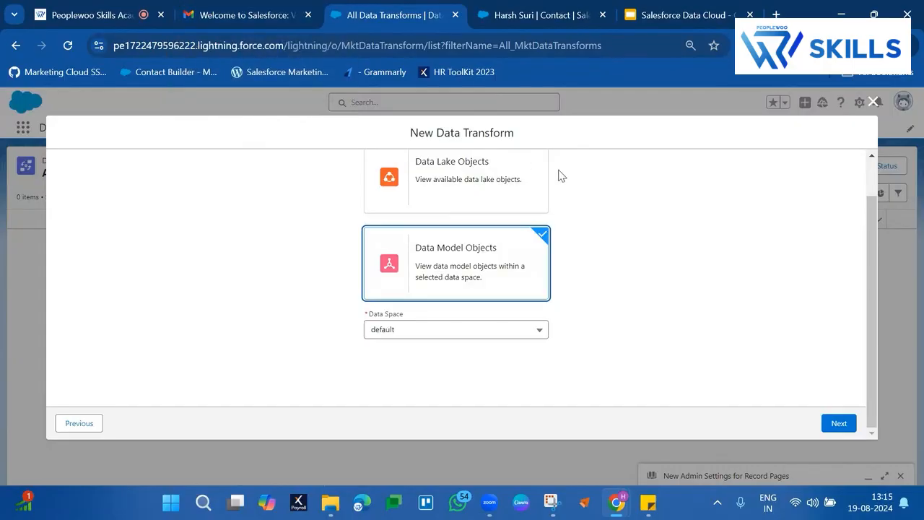
left_click(504, 181)
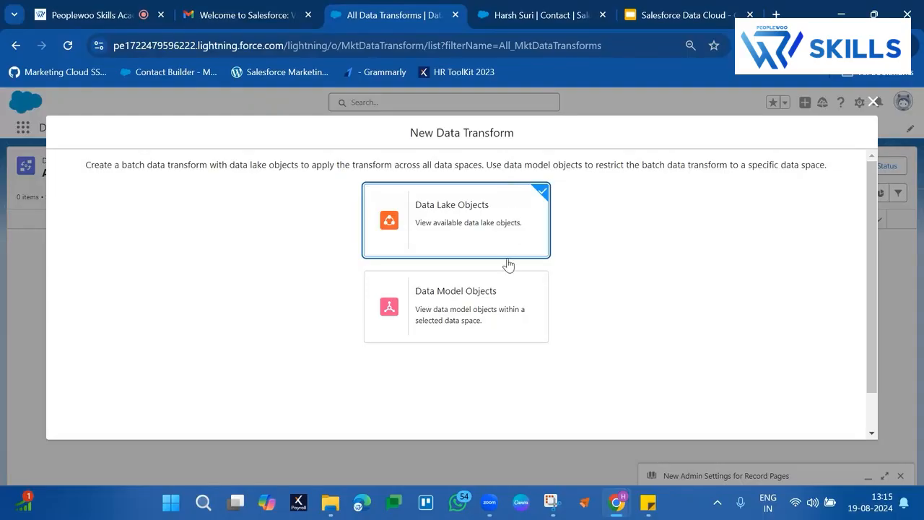
left_click(502, 287)
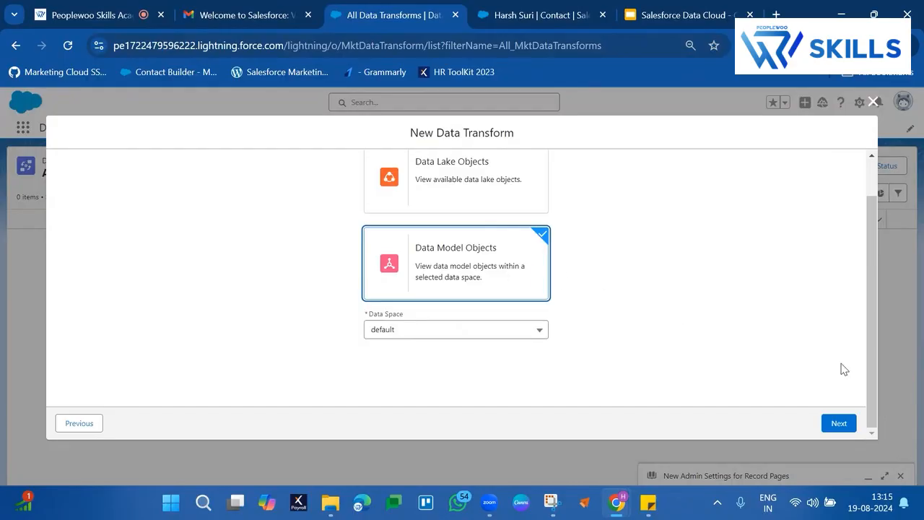
left_click(839, 423)
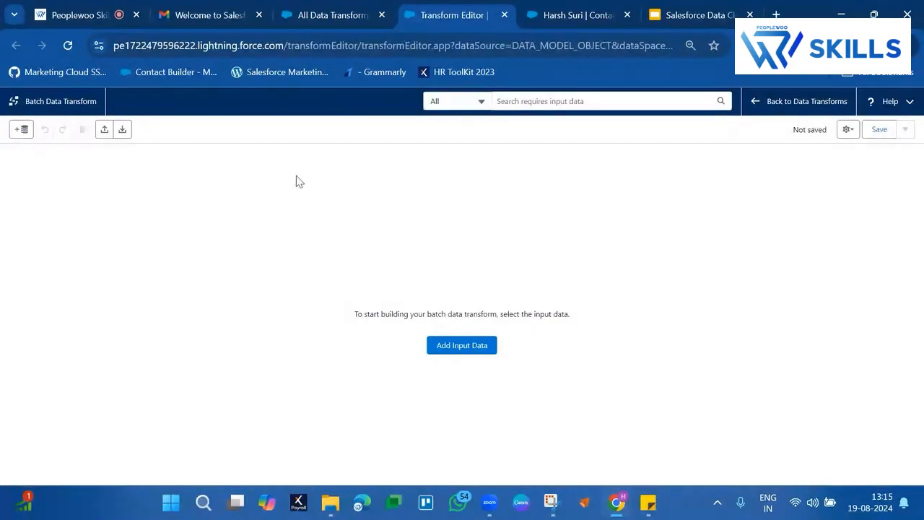
left_click(447, 347)
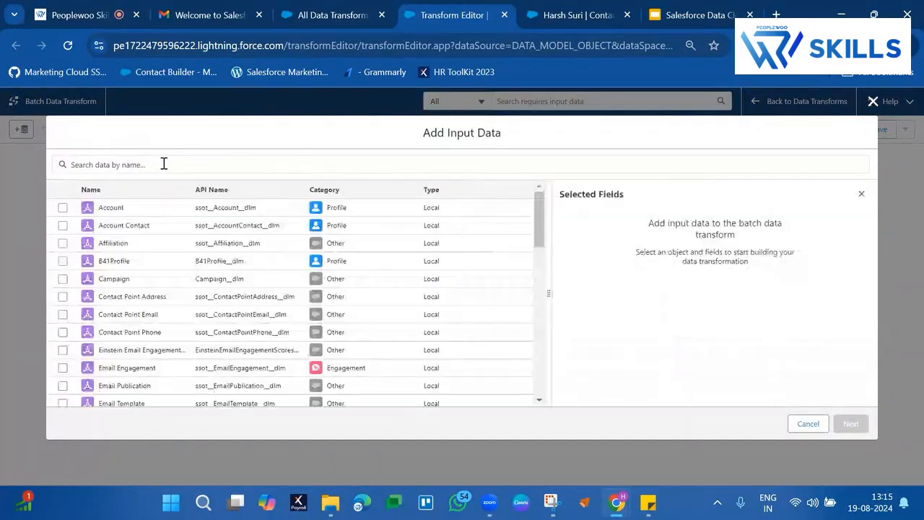
left_click(163, 164)
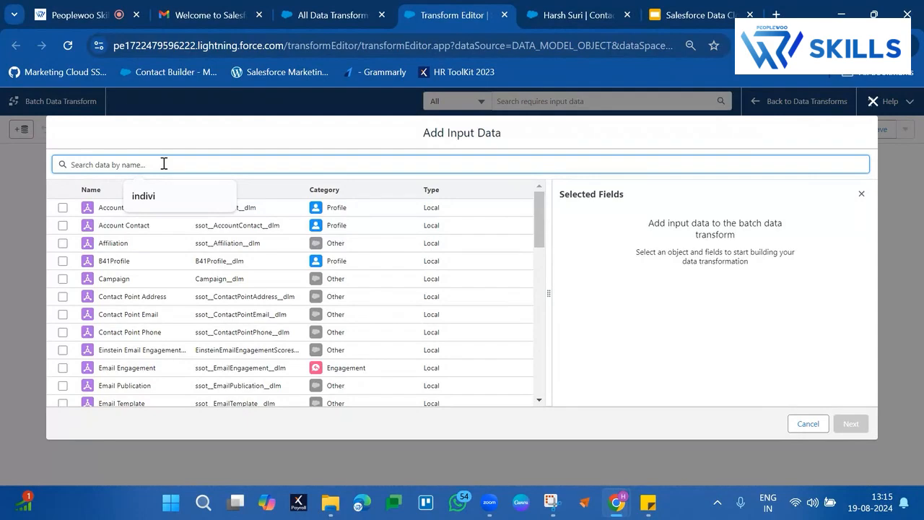
type("ind")
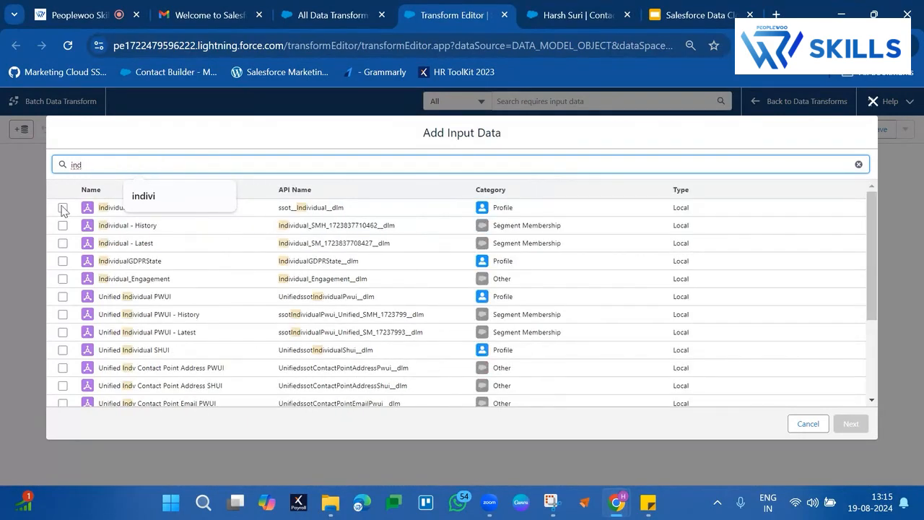
left_click(62, 207)
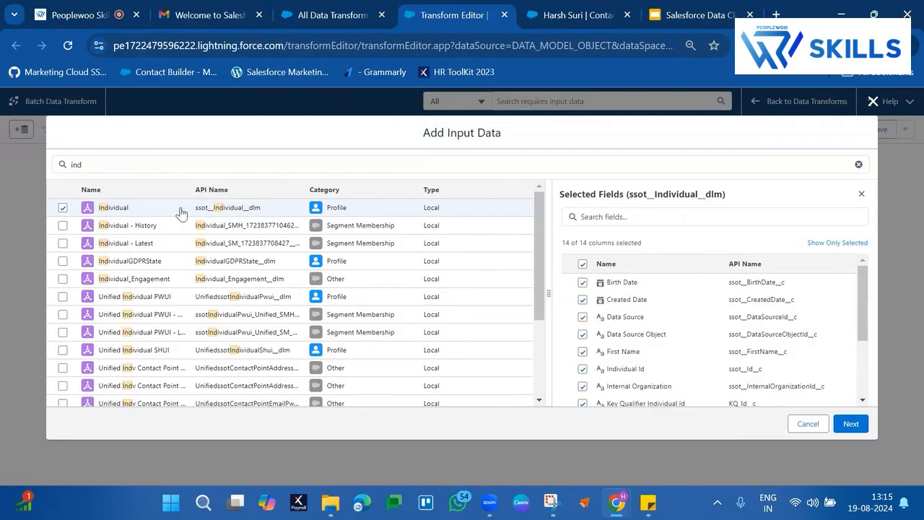
left_click(63, 207)
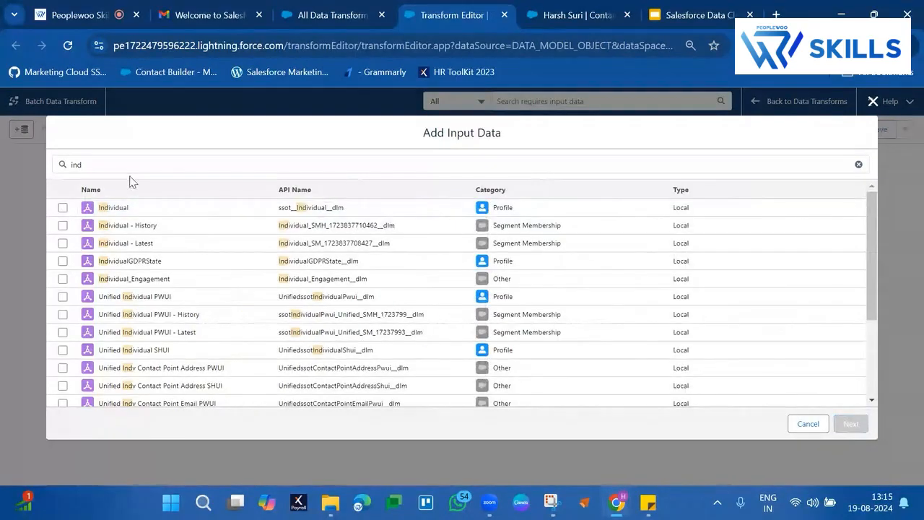
Step: Search the input data for "unifi" and add Unified Individual PWUI with all its fields to the transform
left_click(142, 165)
key("BackSpace")
key("BackSpace")
key("BackSpace")
type("un")
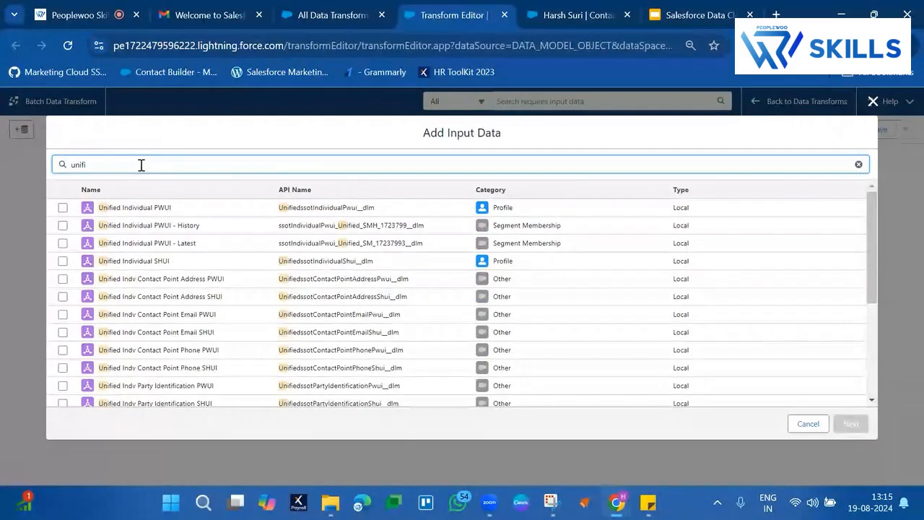
type("ifi")
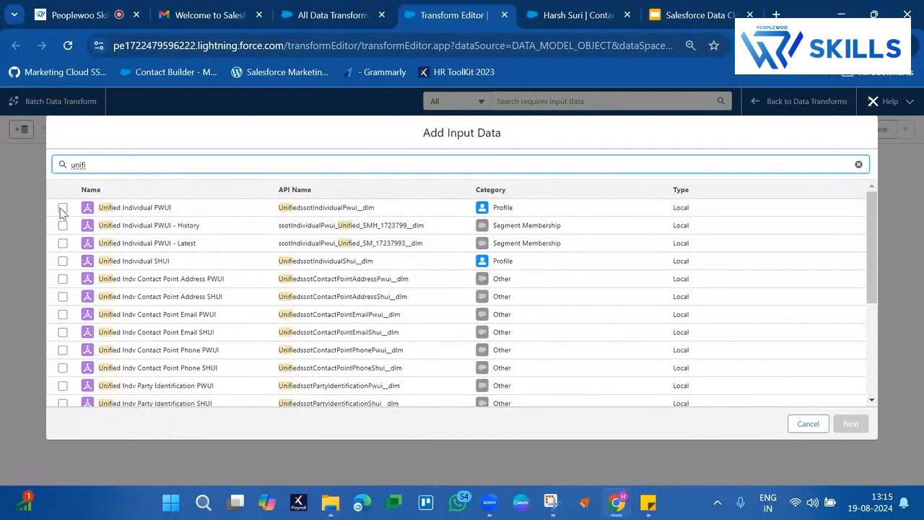
left_click(62, 209)
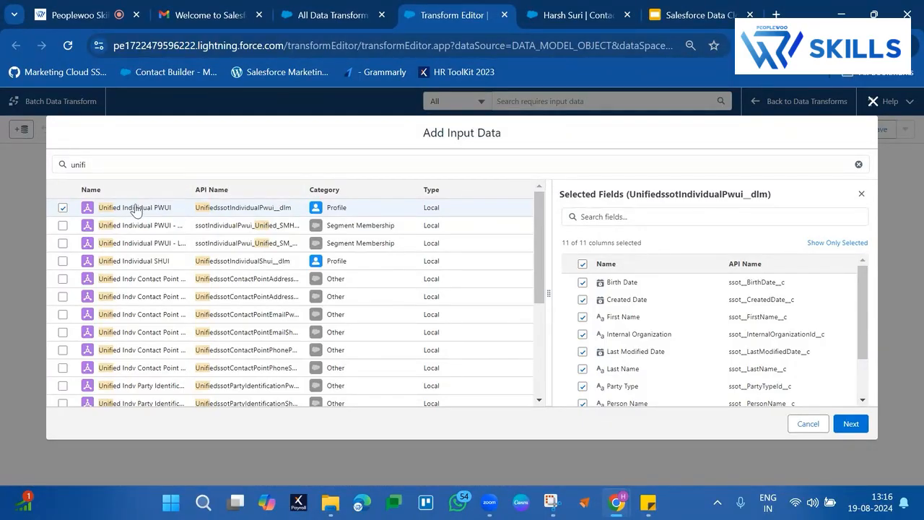
left_click(849, 425)
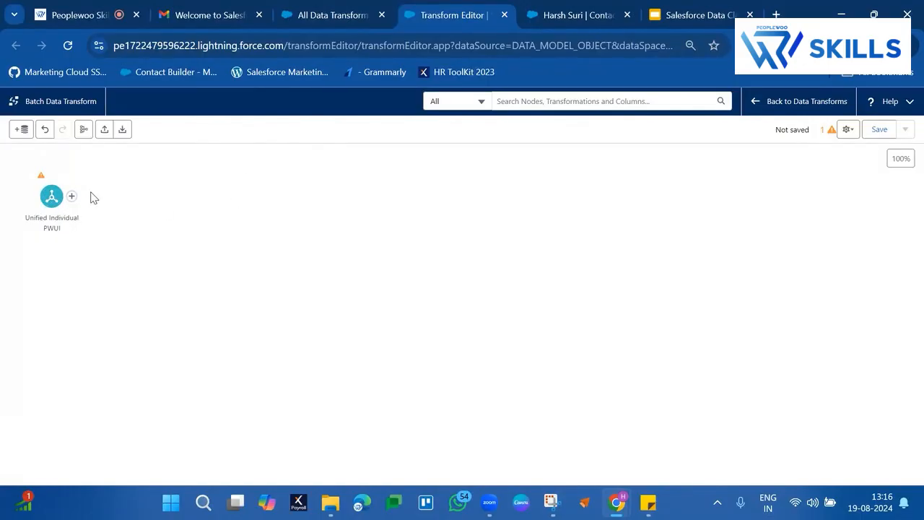
Step: Add a join to Unified Individual PWUI with Email Engagement as the second input, found by searching "email", and make it a Left Join
left_click(72, 197)
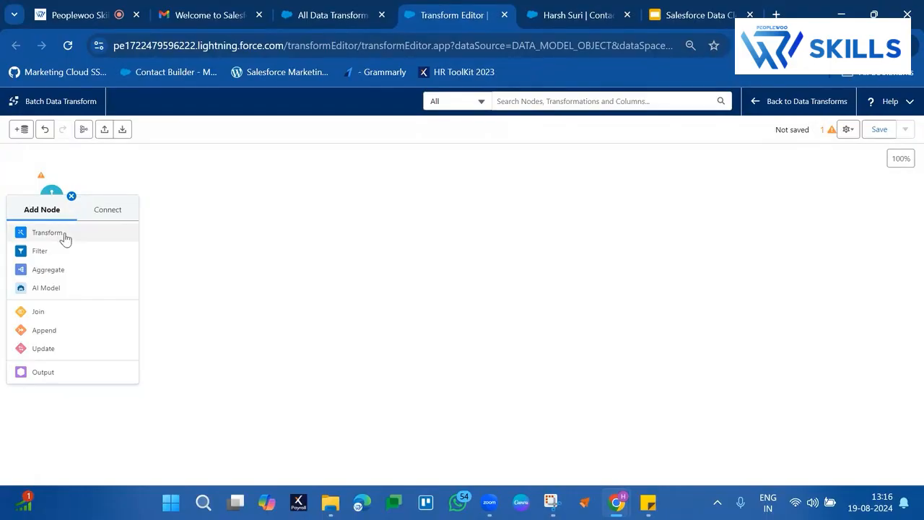
left_click(48, 317)
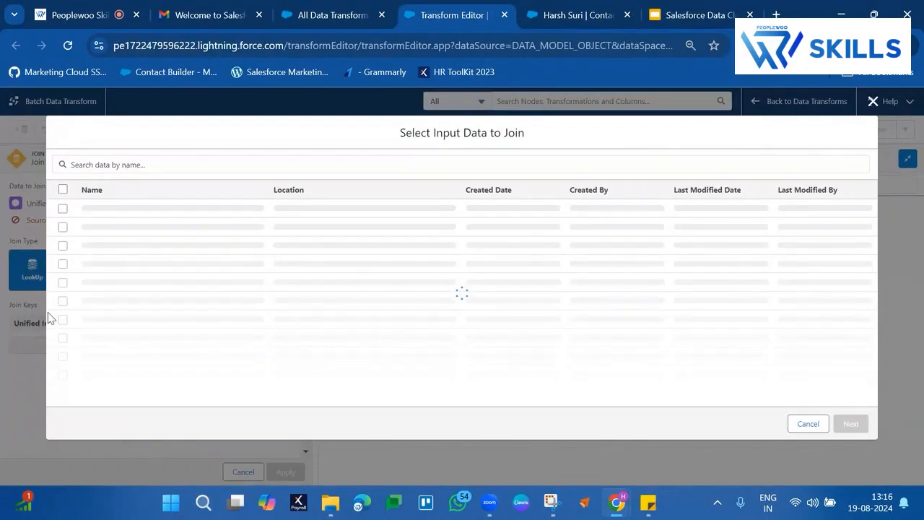
left_click(201, 159)
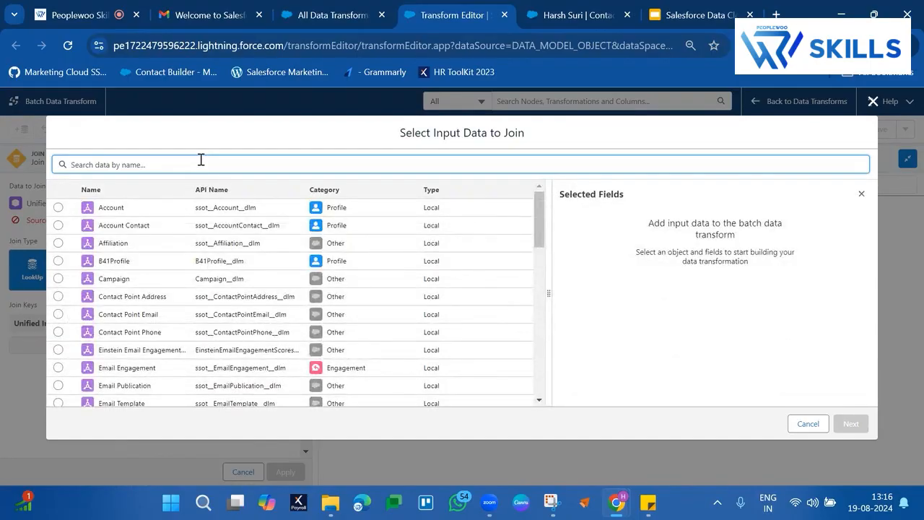
type("email")
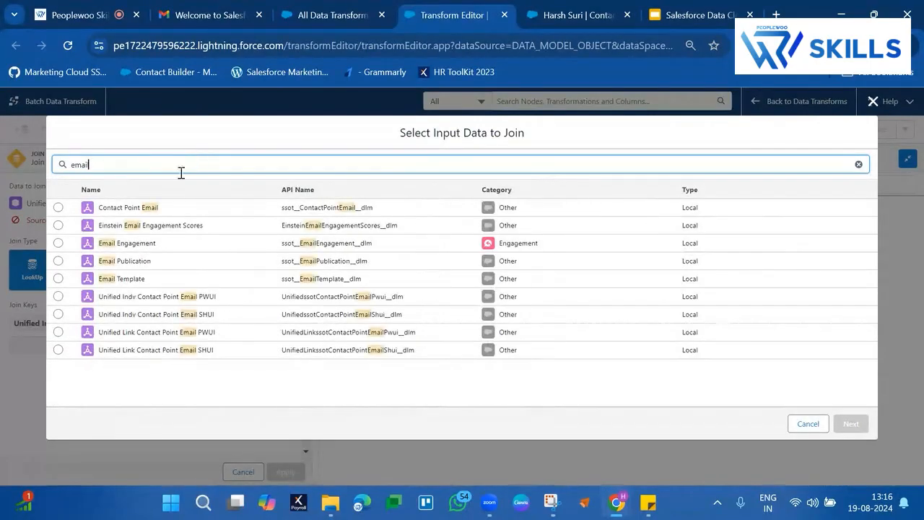
left_click(58, 242)
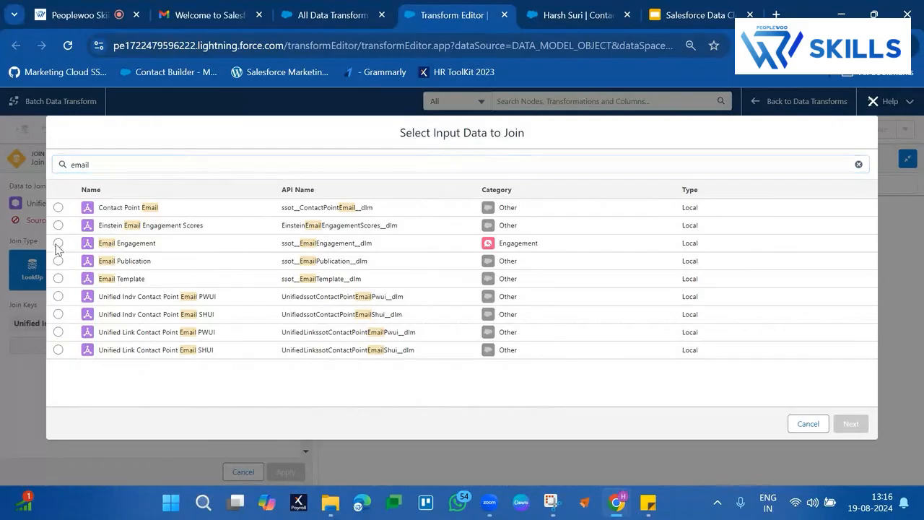
left_click(850, 424)
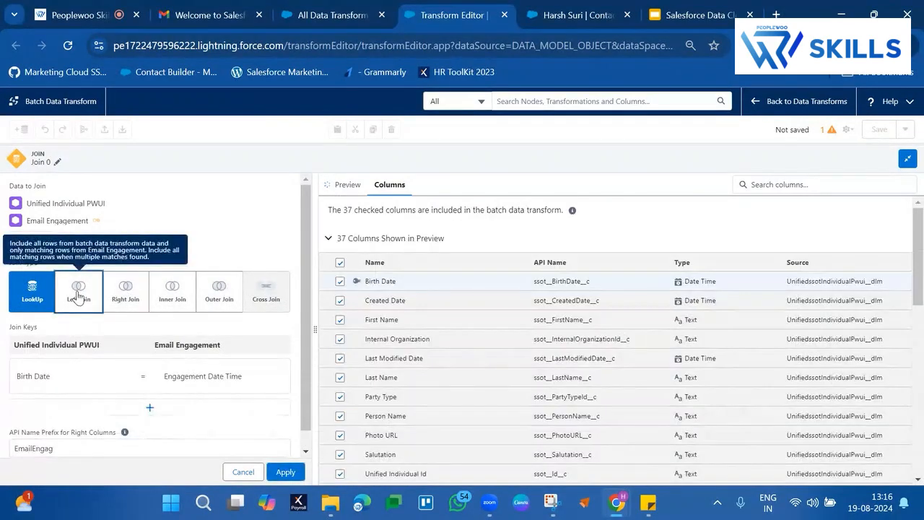
left_click(77, 294)
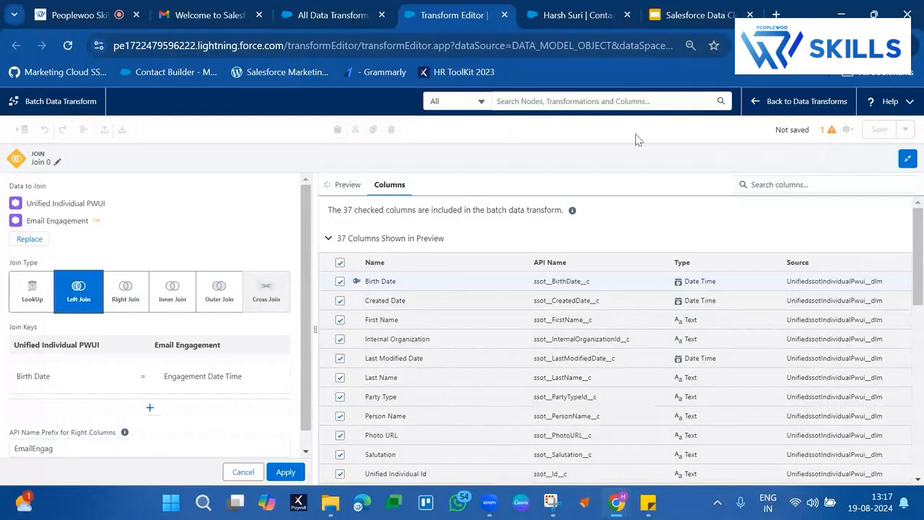
Step: Replace the Birth Date join key of Unified Individual PWUI with Unified Individual Id
left_click(179, 382)
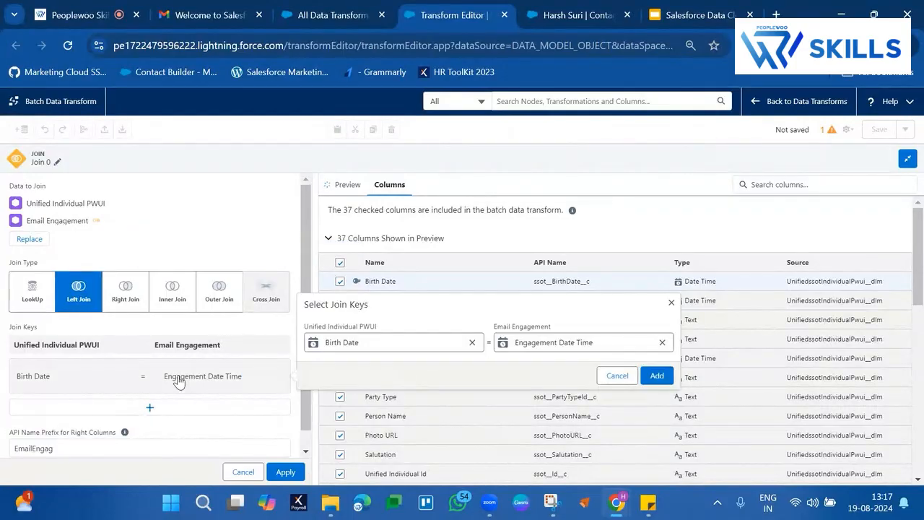
left_click(472, 343)
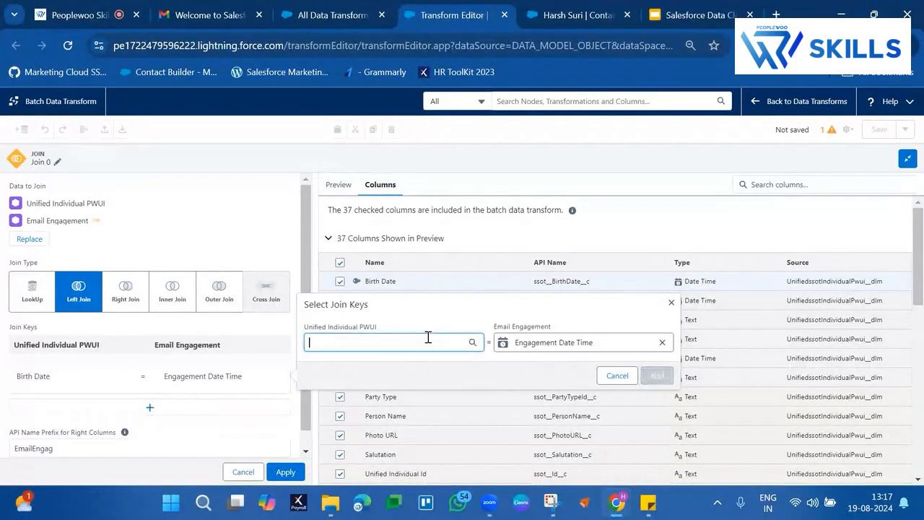
left_click(428, 337)
type("uni")
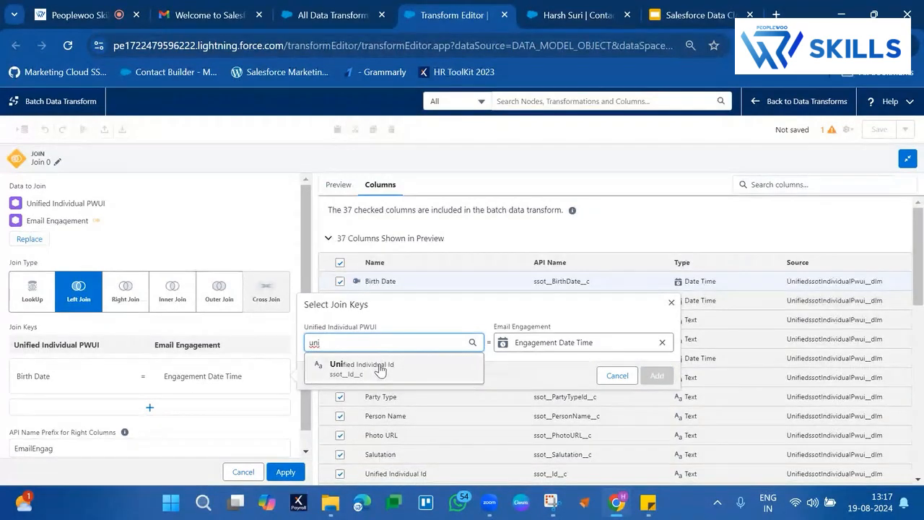
key("BackSpace")
key("BackSpace")
key("BackSpace")
type("indi")
left_click(380, 370)
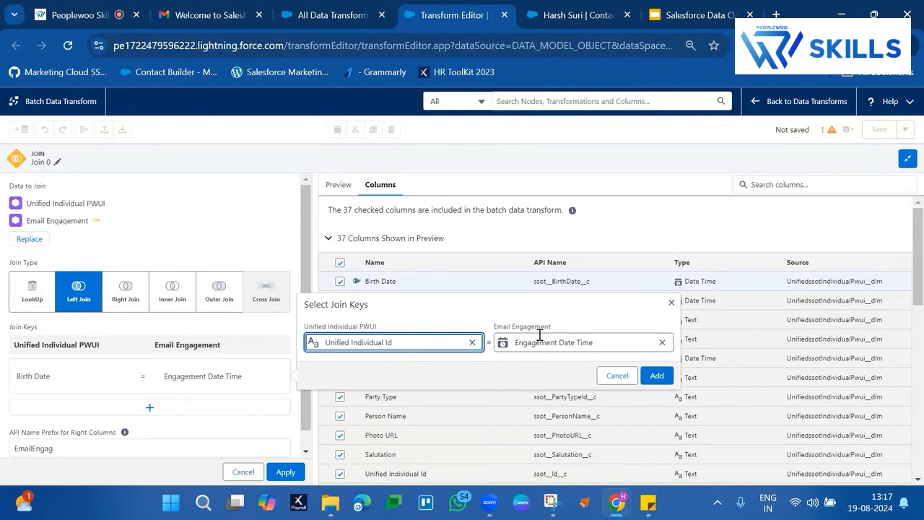
Step: Clear the Unified Individual PWUI join key and look through its available fields for one that can match Email Engagement
left_click(472, 343)
left_click(429, 341)
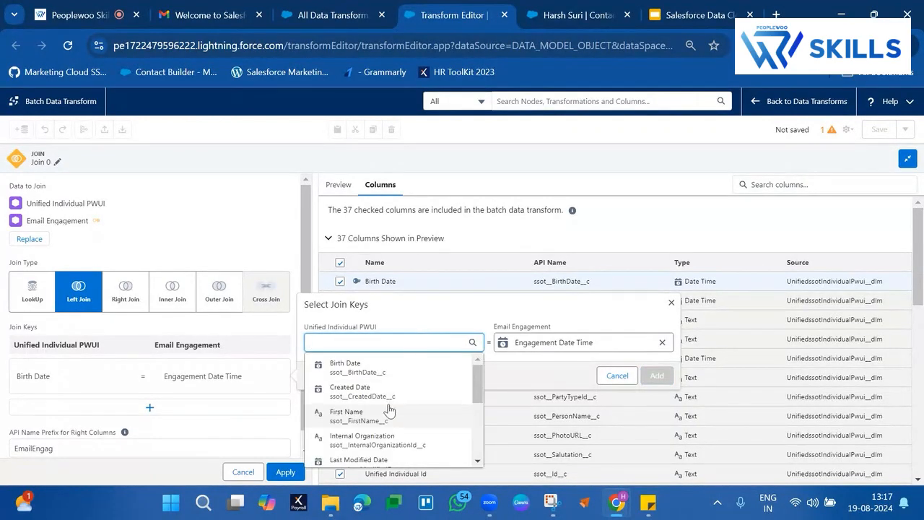
scroll(388, 410, "down", 3)
scroll(388, 410, "down", 2)
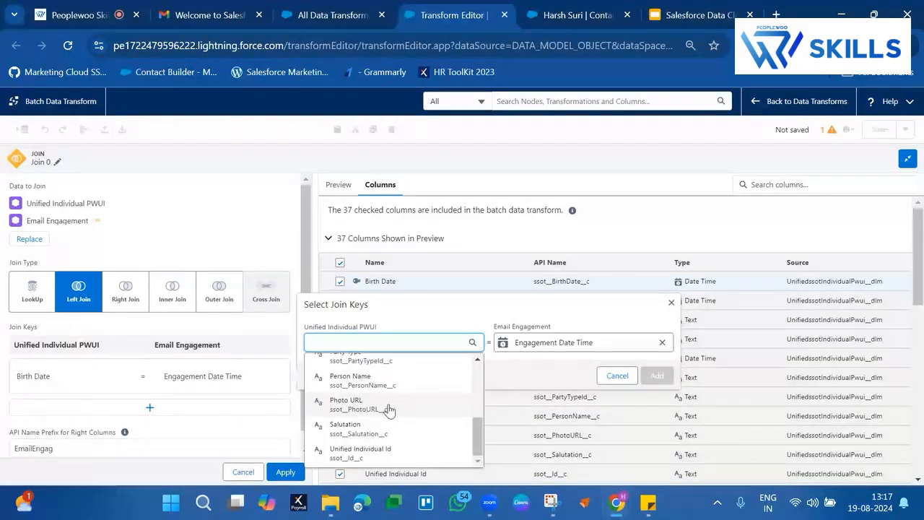
scroll(388, 410, "up", 2)
scroll(388, 410, "up", 3)
scroll(387, 408, "down", 5)
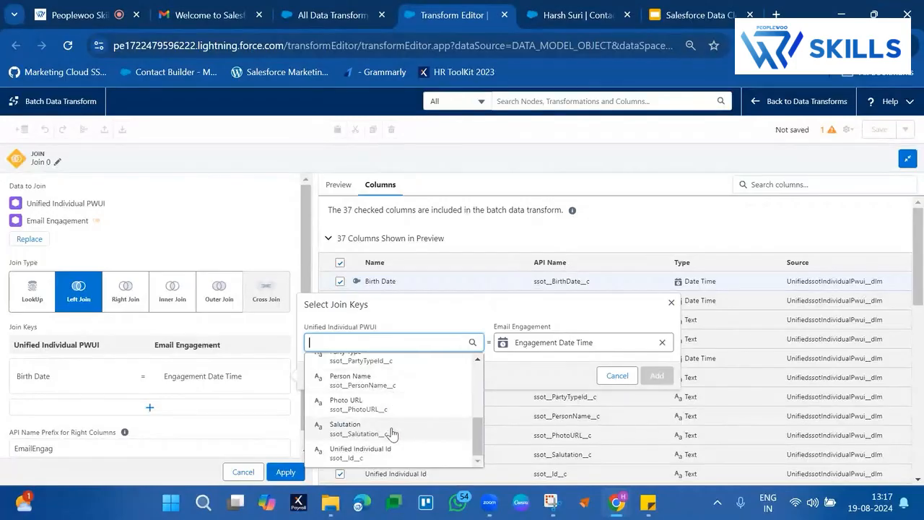
scroll(390, 432, "up", 5)
scroll(390, 432, "down", 5)
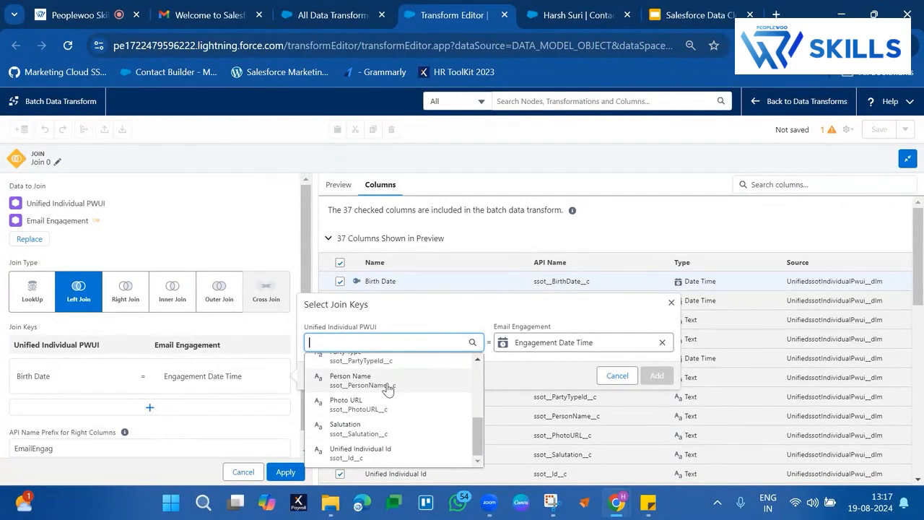
left_click(352, 9)
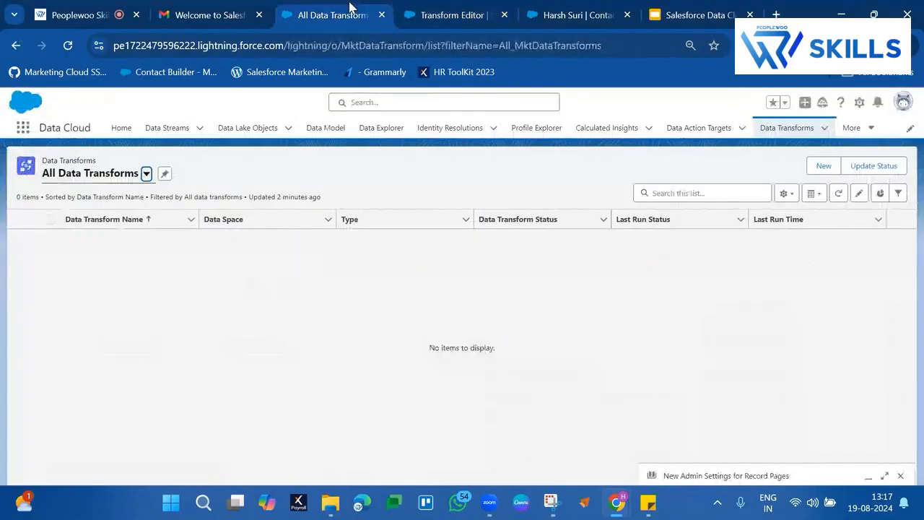
left_click(465, 9)
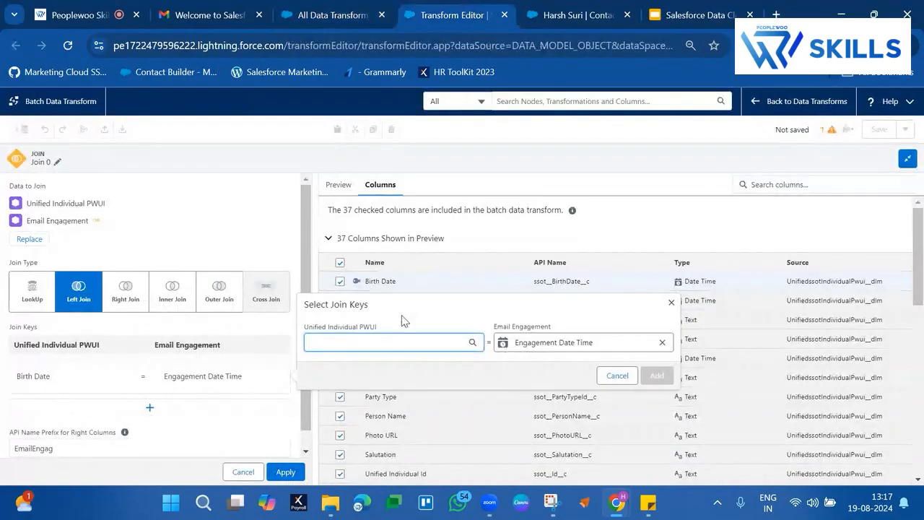
Step: Return to the transform canvas and discard the unapplied join between Unified Individual PWUI and Email Engagement
left_click(908, 158)
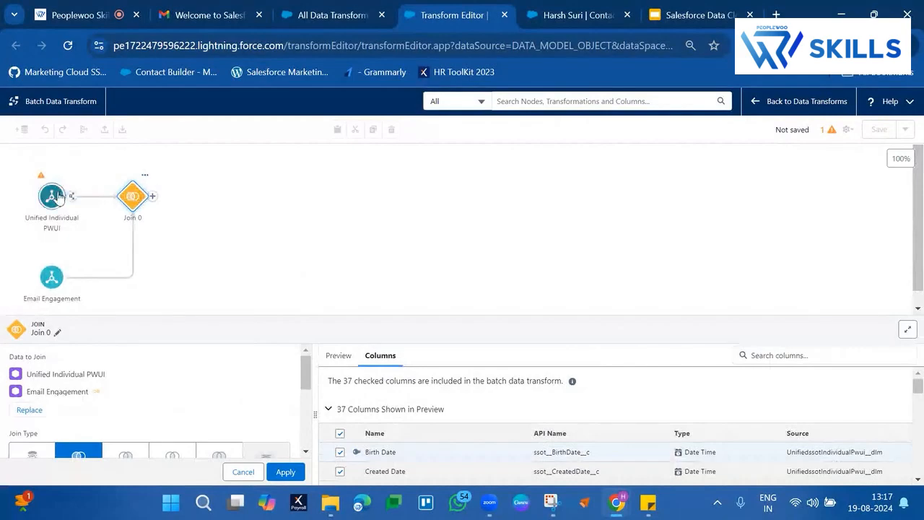
left_click(58, 197)
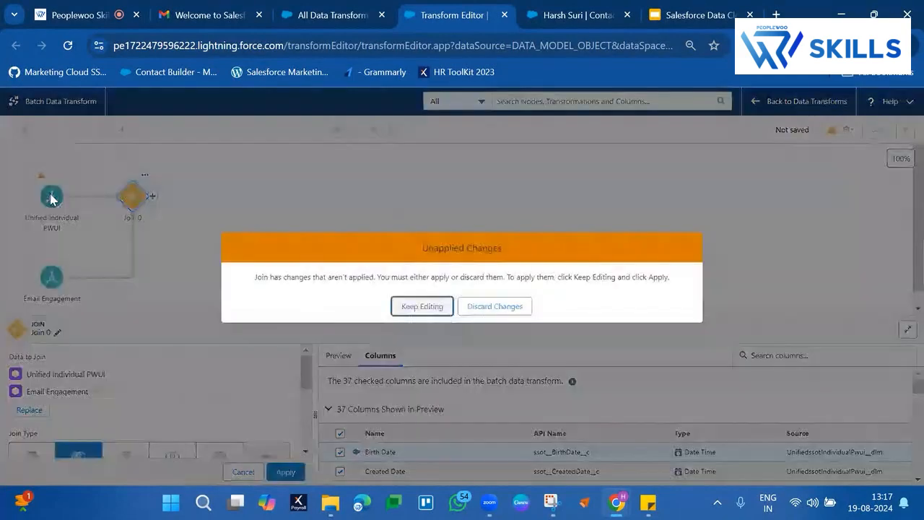
left_click(423, 306)
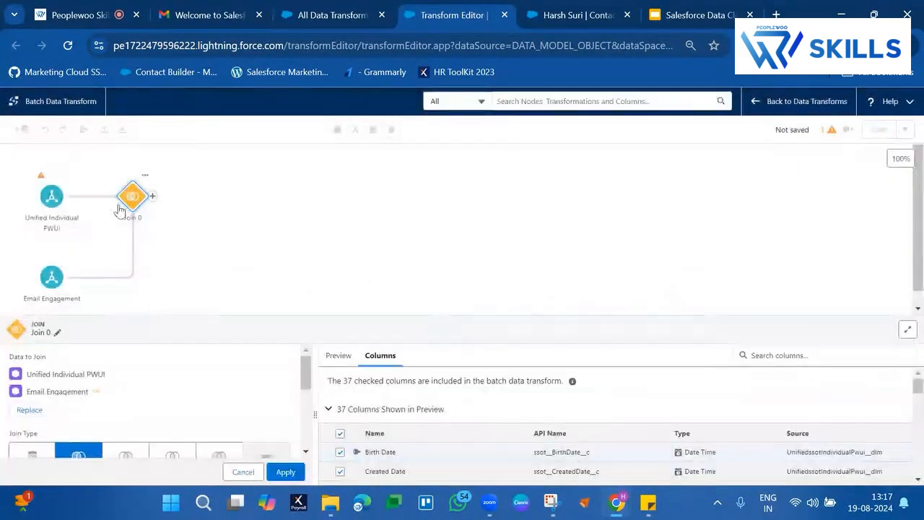
left_click(145, 175)
left_click(173, 221)
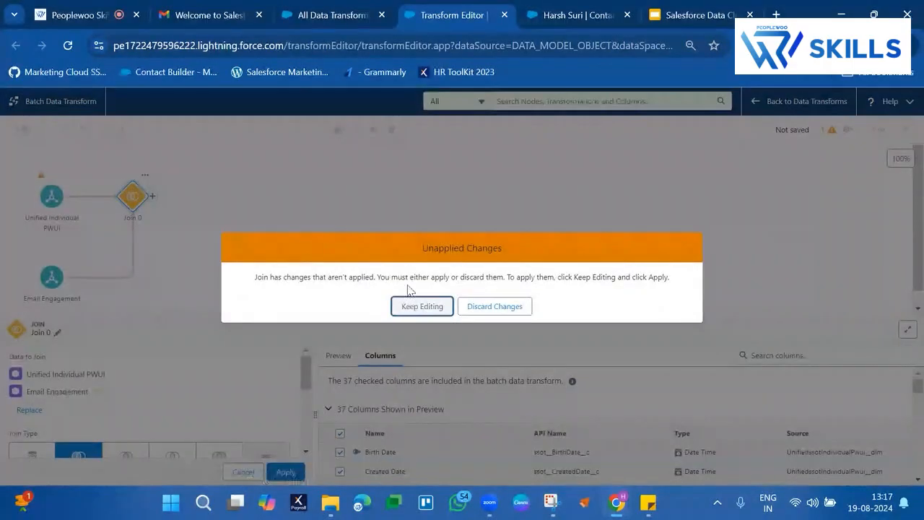
left_click(433, 309)
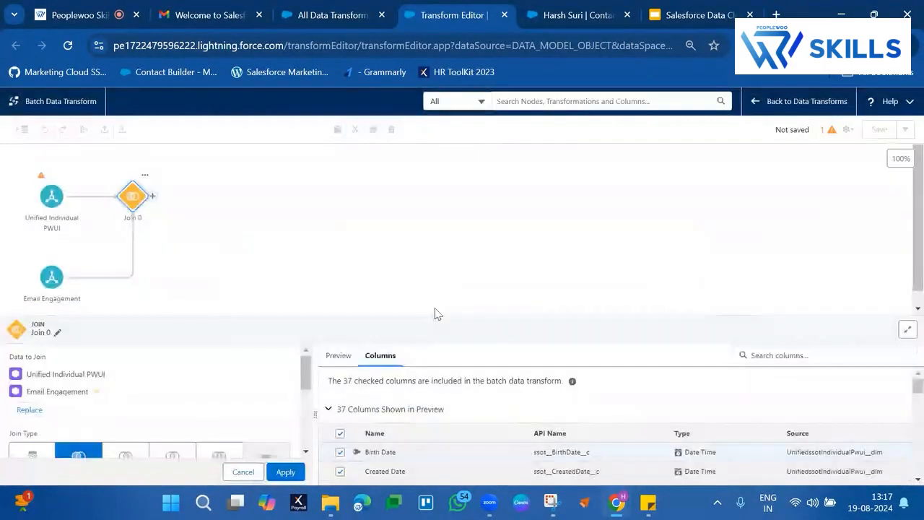
left_click(145, 177)
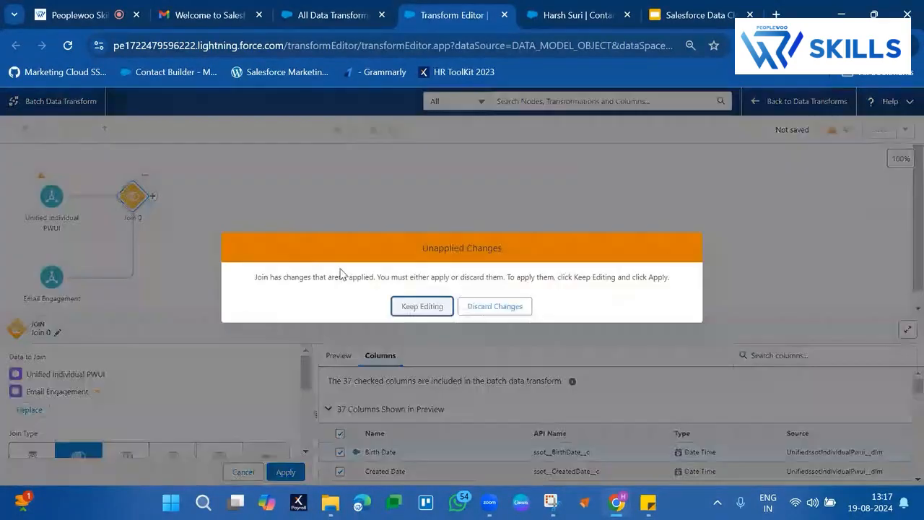
left_click(489, 310)
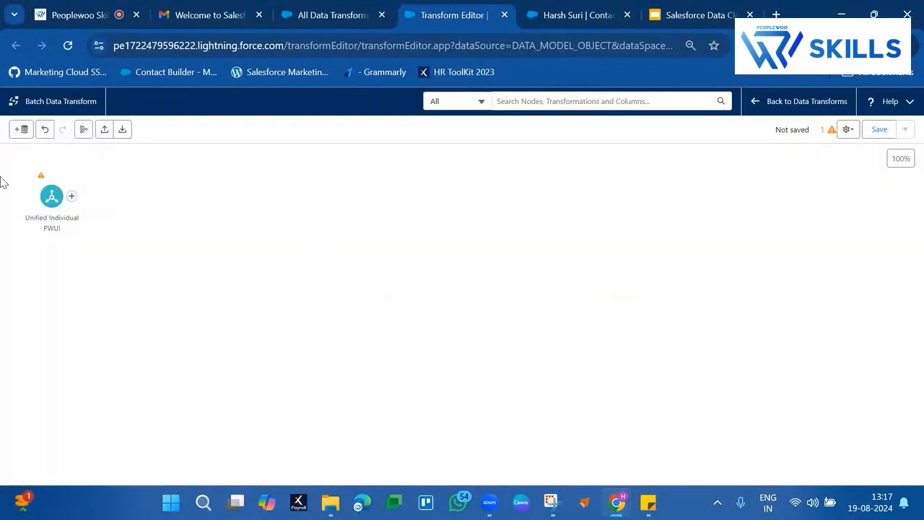
Step: Delete the Unified Individual PWUI input node and open the input data selection for the empty transform
left_click(50, 196)
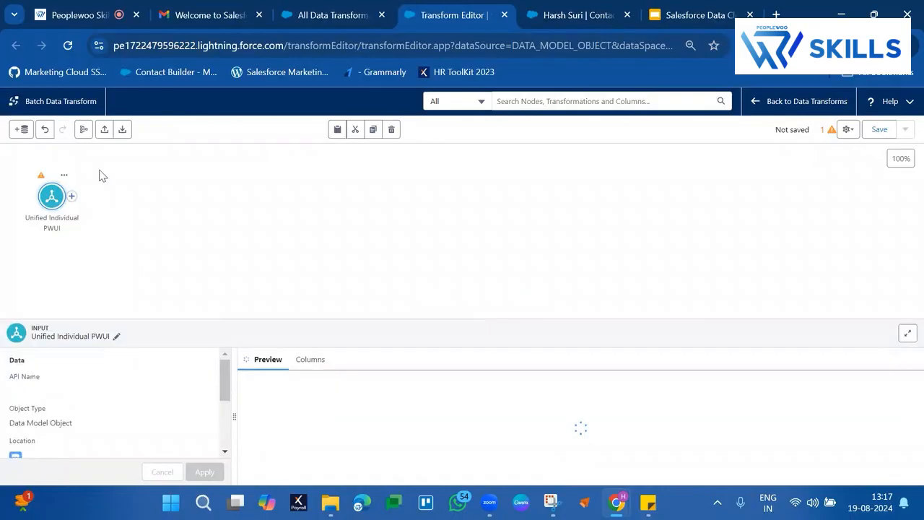
left_click(391, 129)
left_click(450, 345)
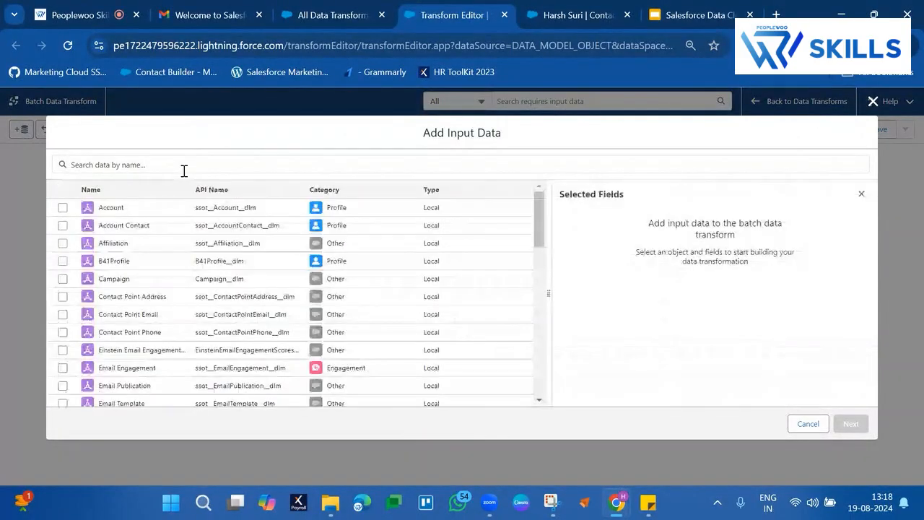
Step: Search the input data for "indivi" and add the Individual object with all its fields to the transform
left_click(184, 165)
type("ind")
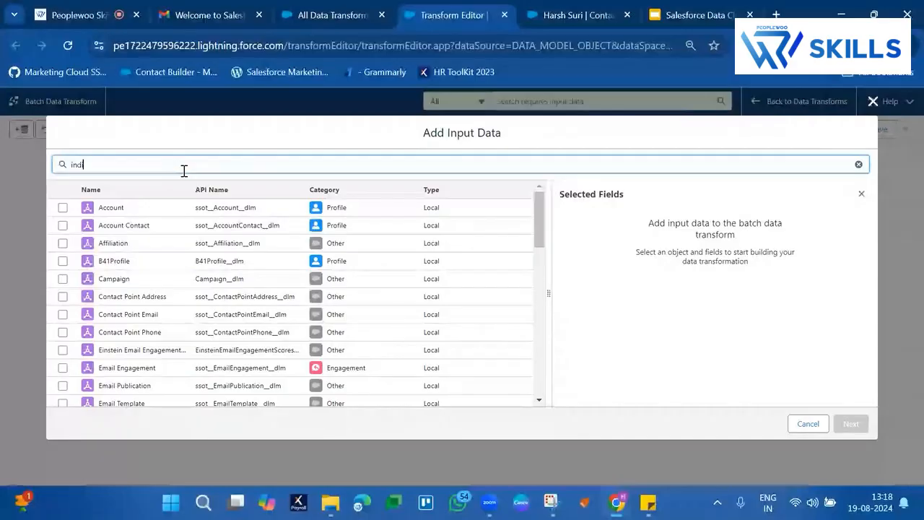
type("i")
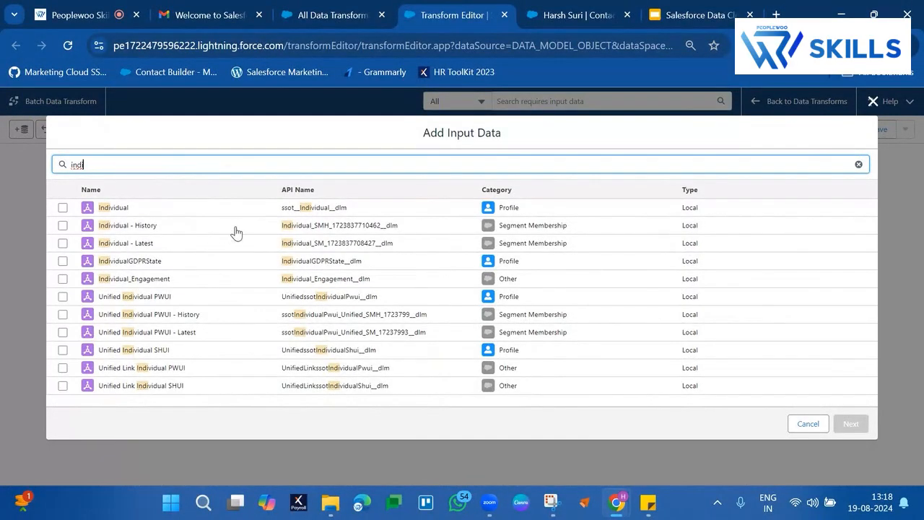
type("v")
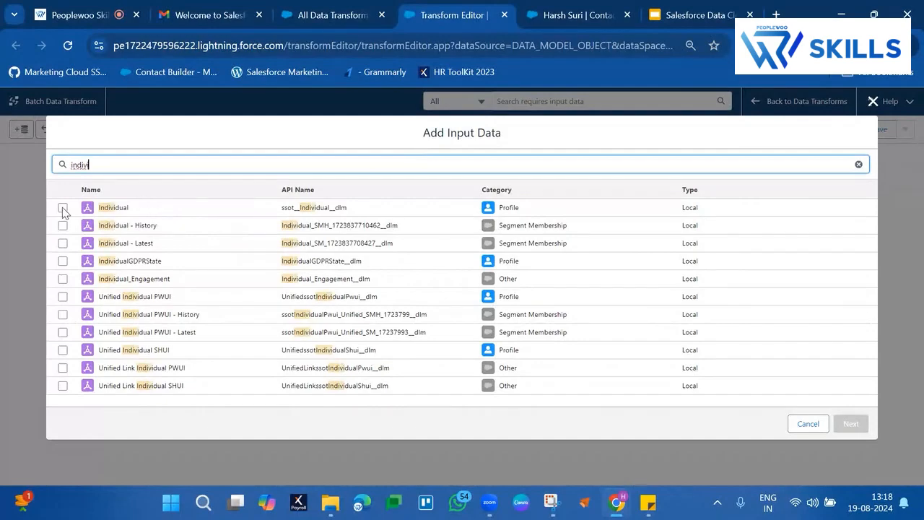
type("i")
left_click(62, 208)
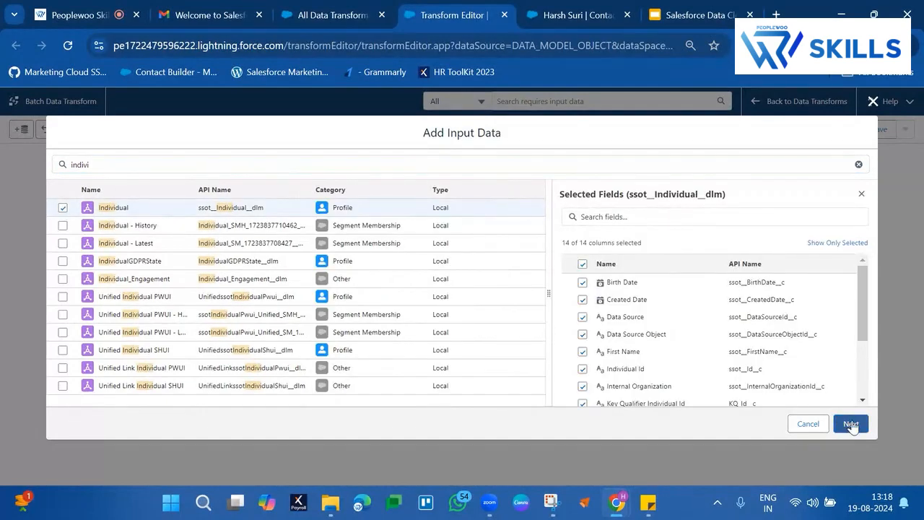
left_click(850, 425)
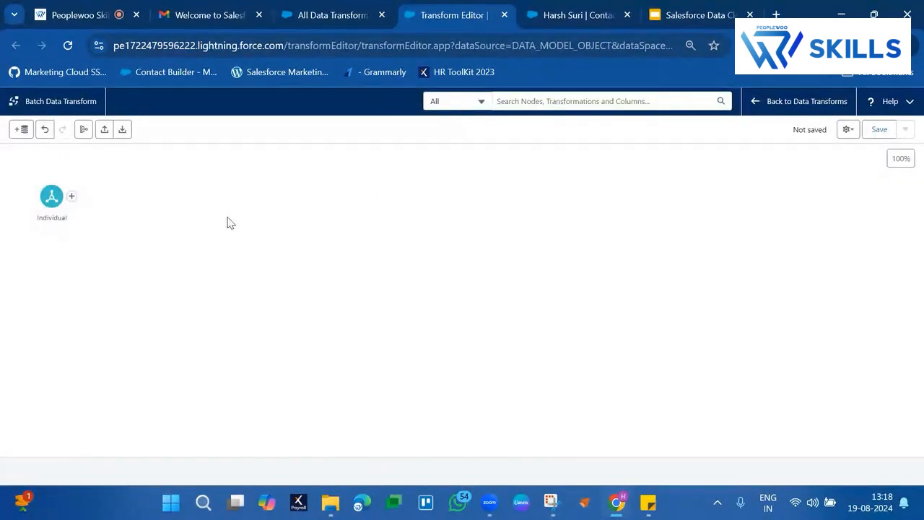
Step: Add a join after the Individual node with the Email Engagement object and all its fields as the second input
left_click(71, 198)
left_click(55, 314)
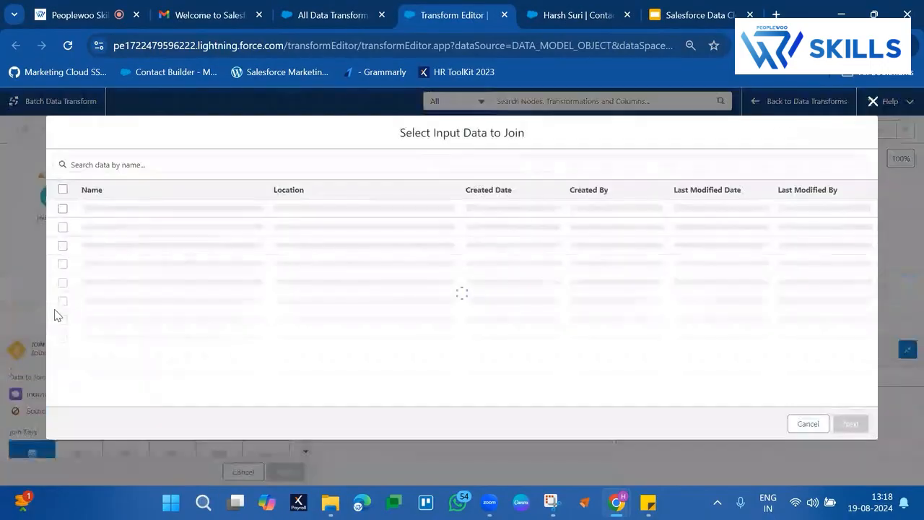
left_click(208, 172)
type("emai")
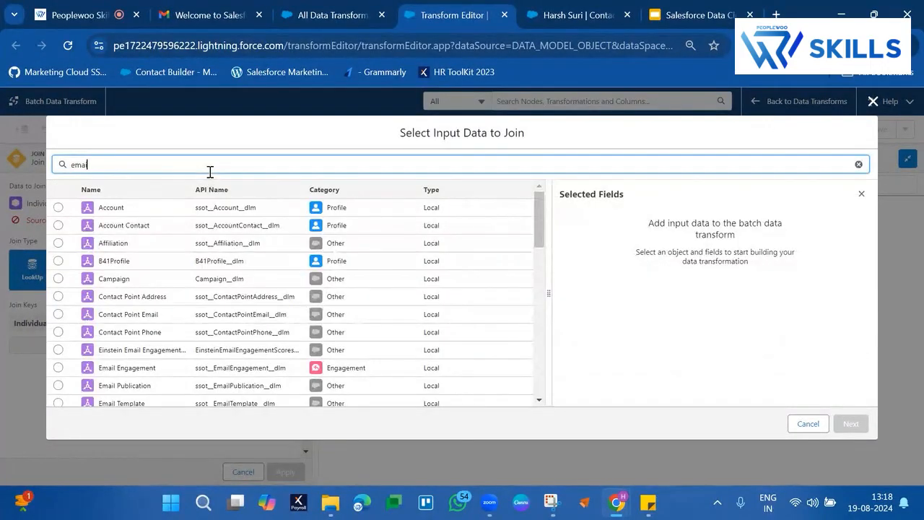
type("l")
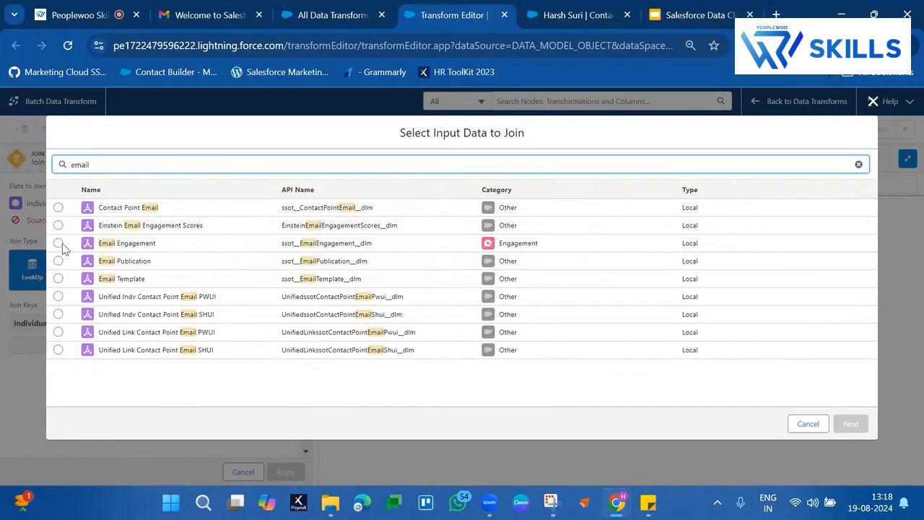
left_click(58, 243)
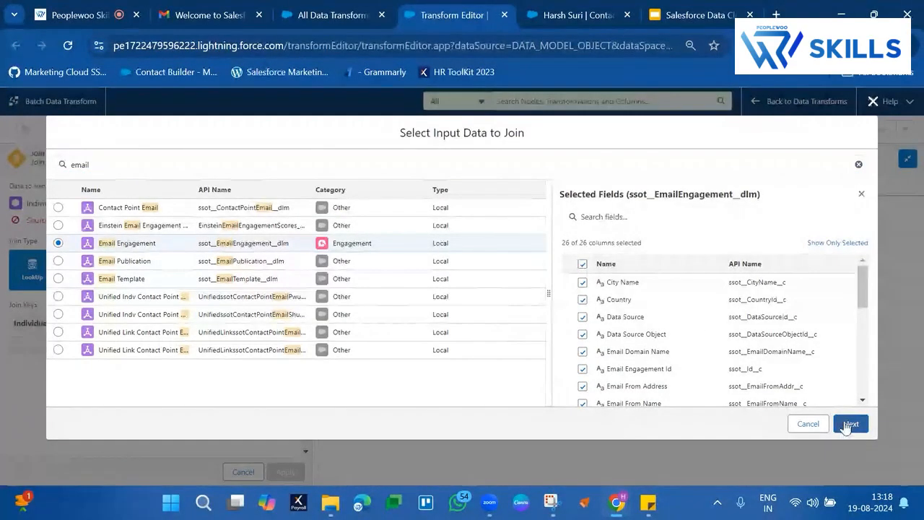
left_click(850, 425)
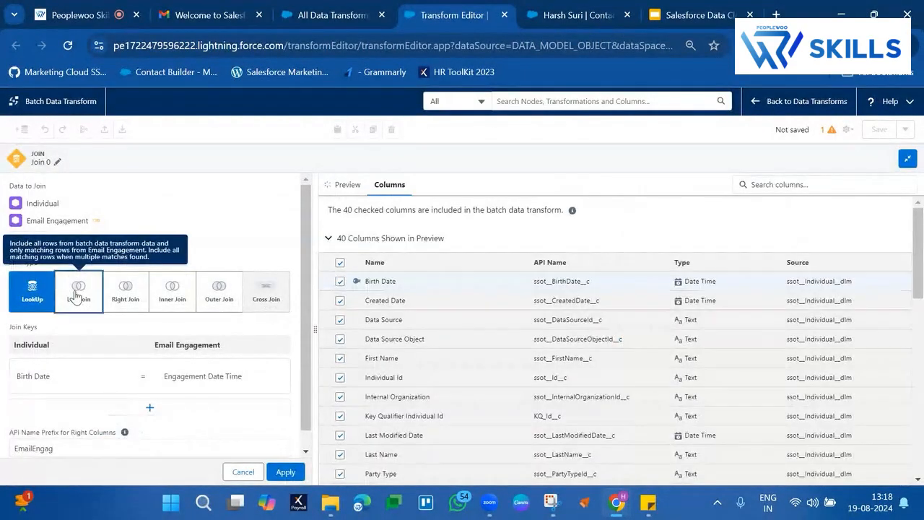
Step: Make it a left join and set the Individual side of the join key to Individual Id
left_click(76, 296)
left_click(99, 358)
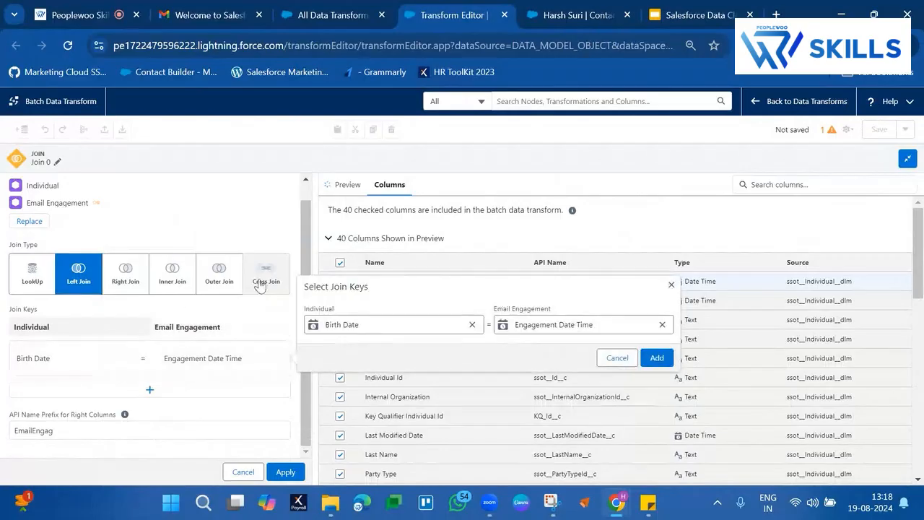
left_click(472, 324)
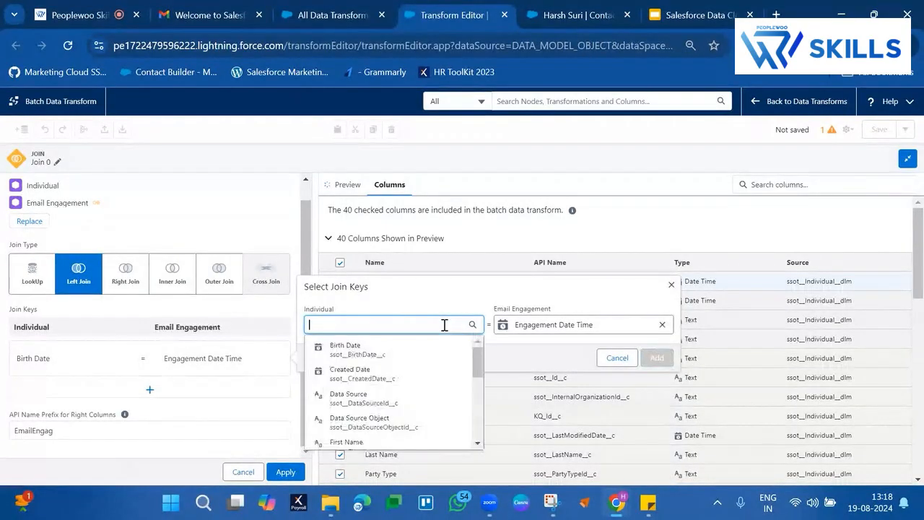
scroll(392, 384, "down", 3)
type("in")
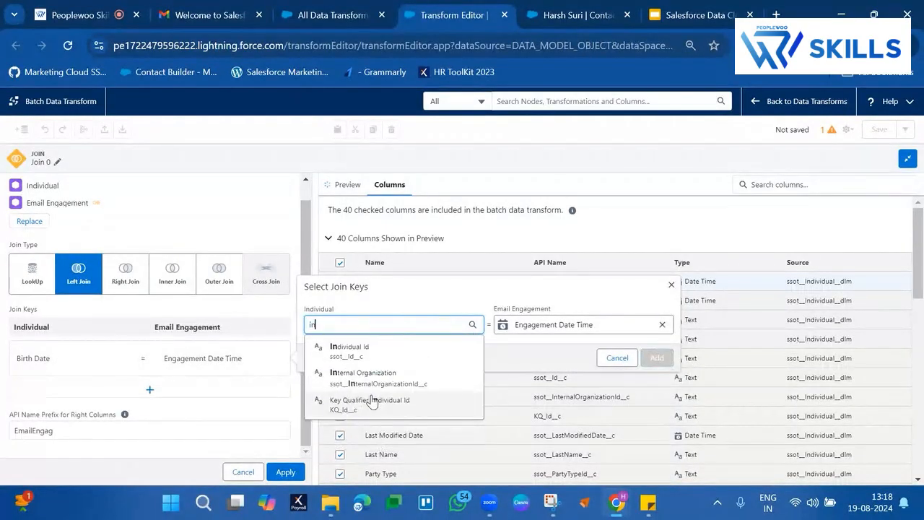
type("di")
left_click(396, 350)
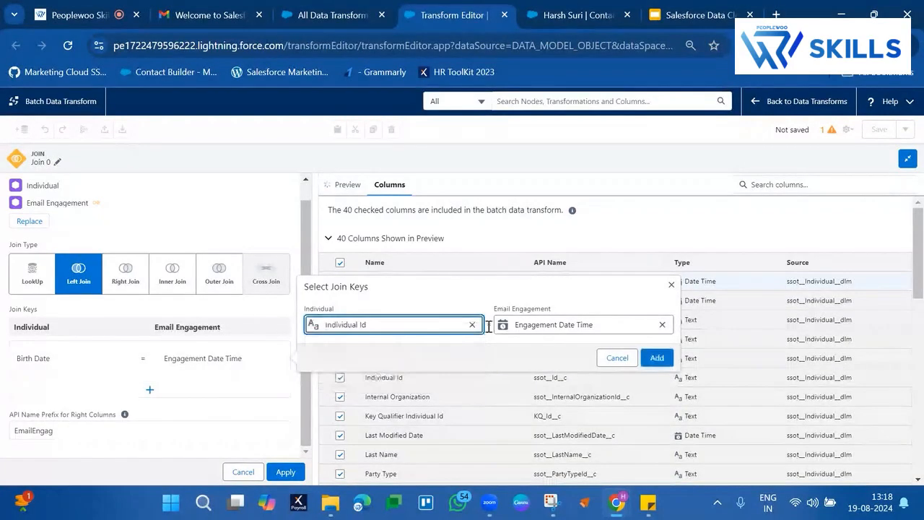
Step: Set the Email Engagement side of the join key to Individual, apply the join and return to the canvas
left_click(662, 326)
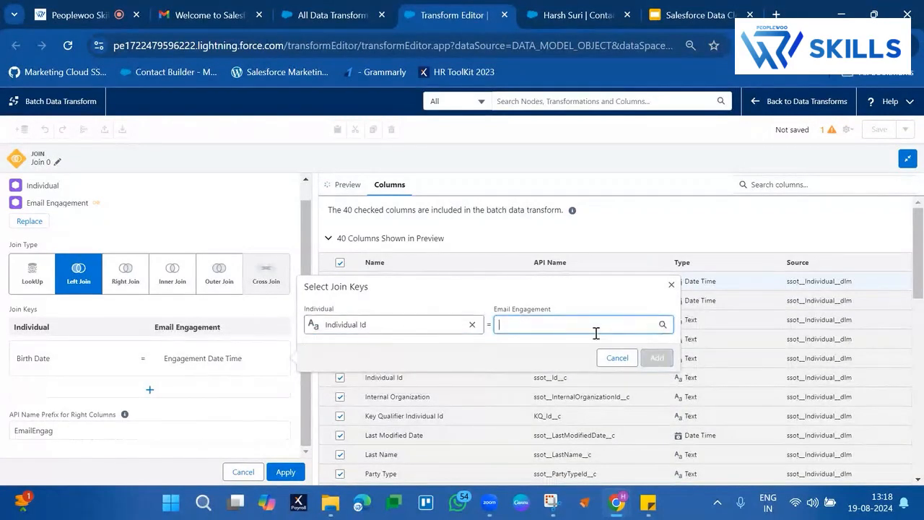
left_click(596, 329)
type("indi")
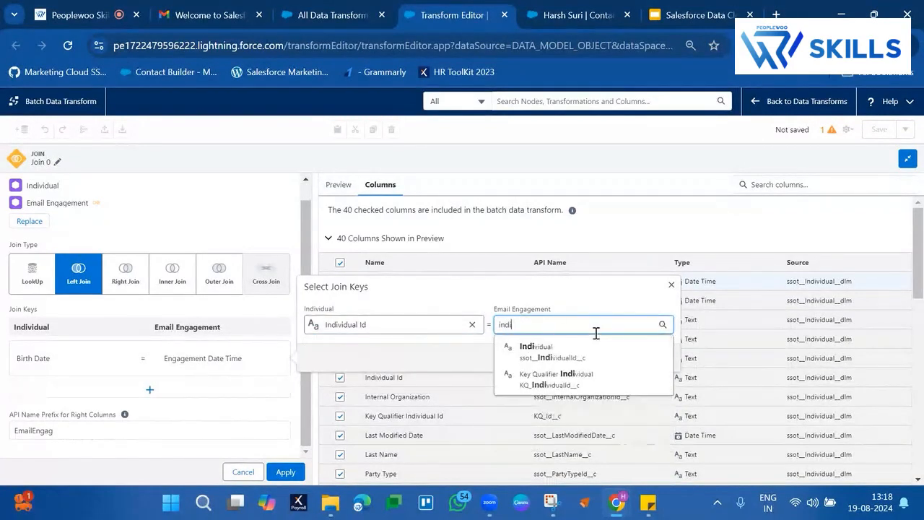
left_click(541, 348)
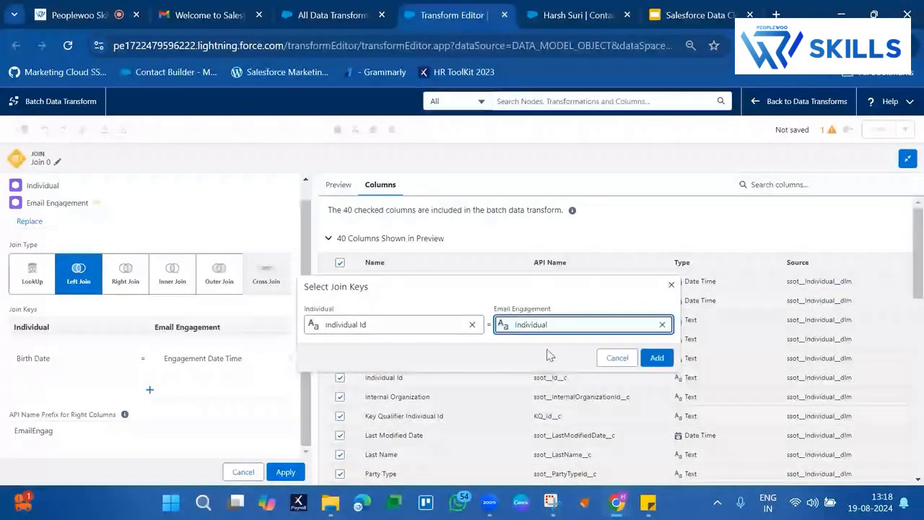
left_click(660, 366)
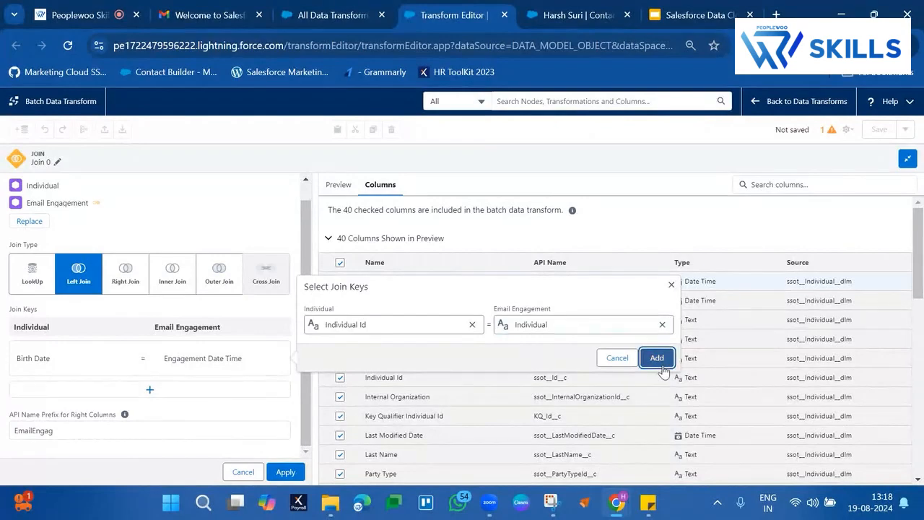
left_click(282, 472)
left_click(509, 223)
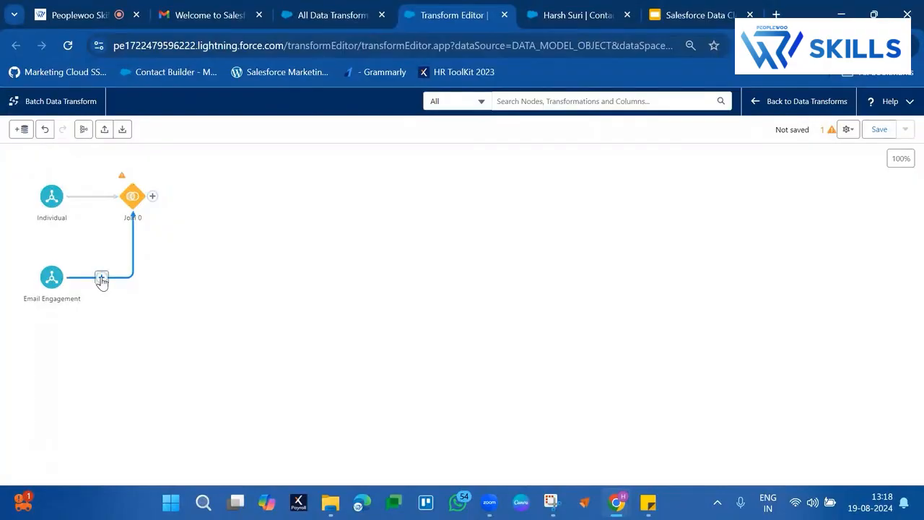
Step: Insert a filter between Email Engagement and the join, with a condition on the Engagement Channel Action column
left_click(101, 279)
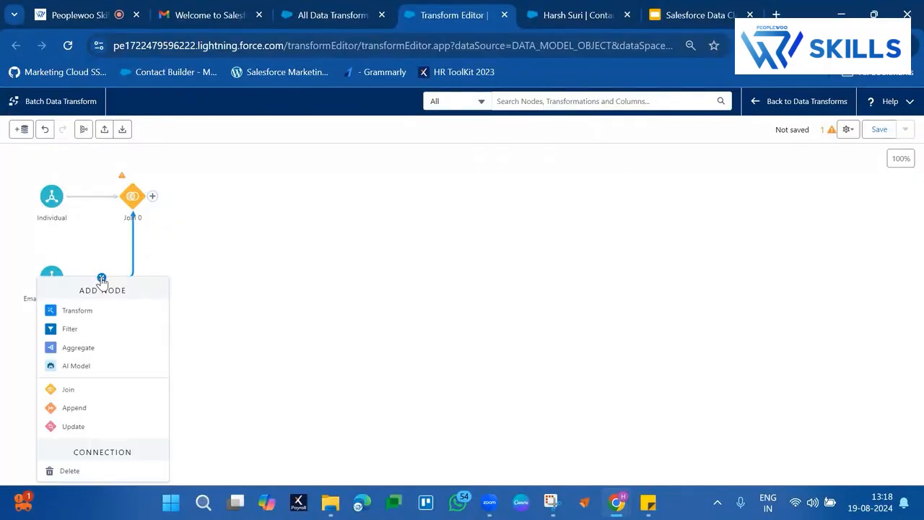
left_click(88, 330)
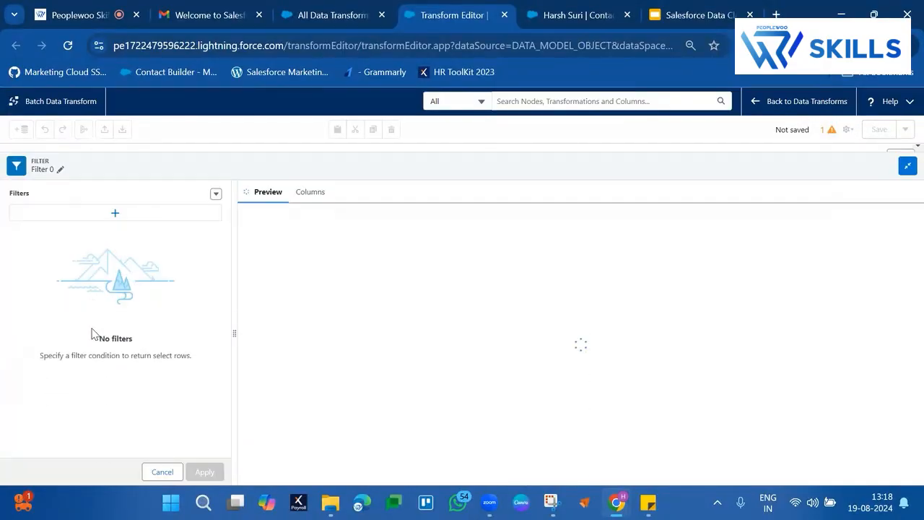
left_click(172, 205)
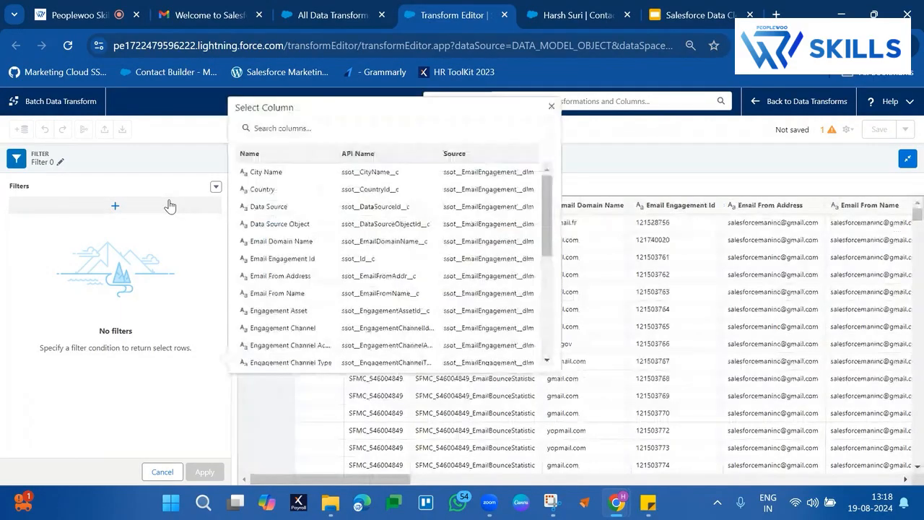
left_click(310, 127)
type("email")
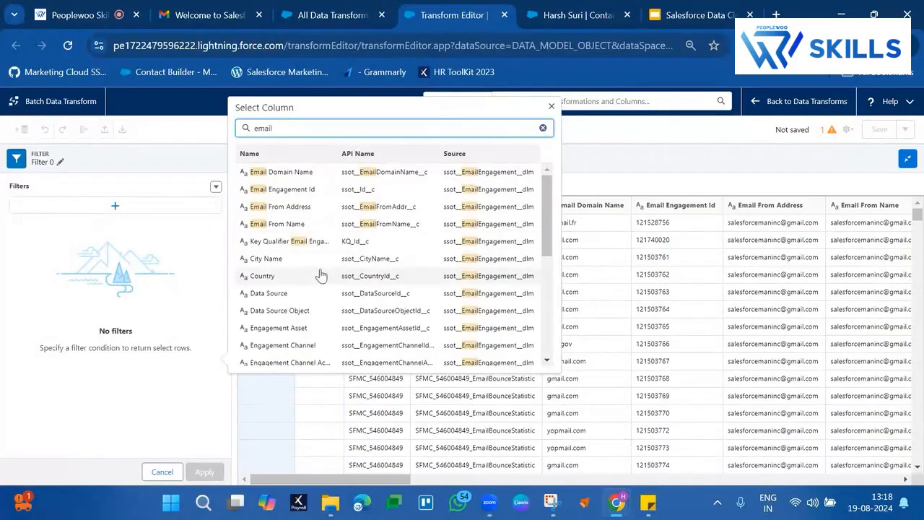
scroll(318, 349, "down", 2)
left_click(304, 329)
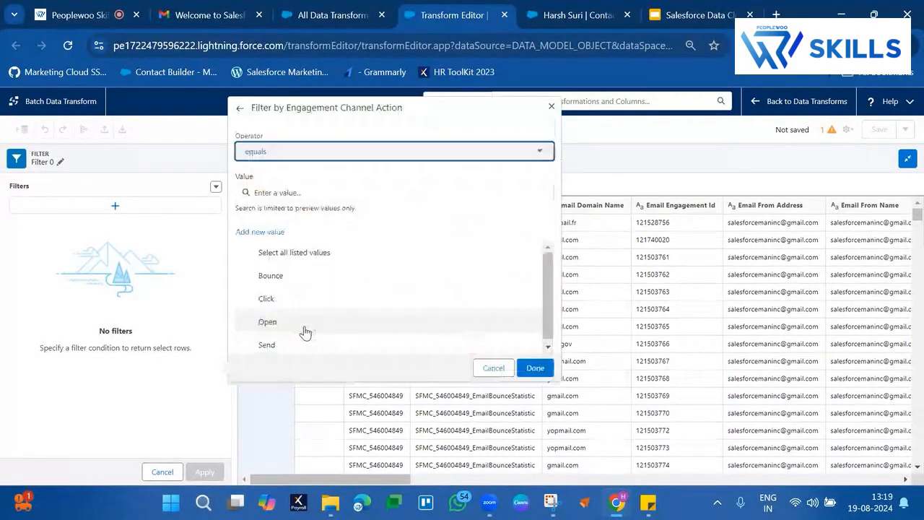
Step: Set the Engagement Channel Action condition to equal Open or Click, review the condition and apply the filter
left_click(279, 322)
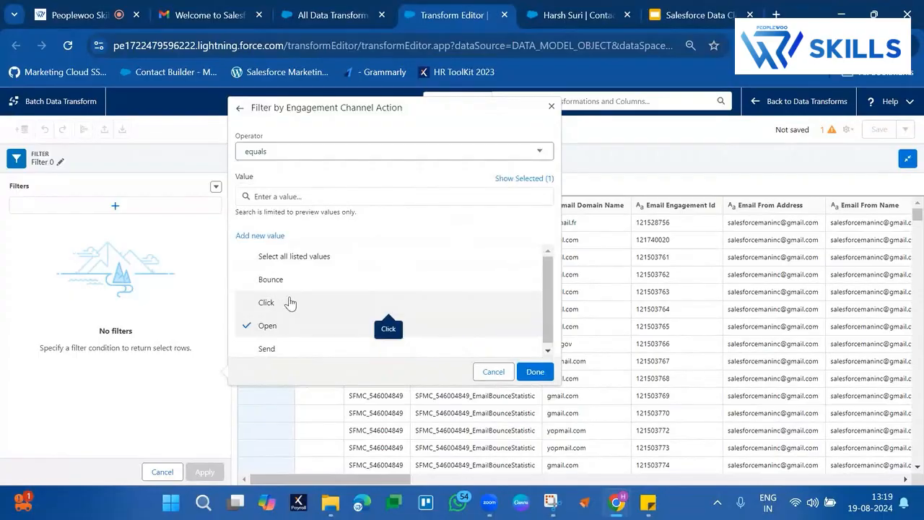
left_click(289, 302)
left_click(528, 371)
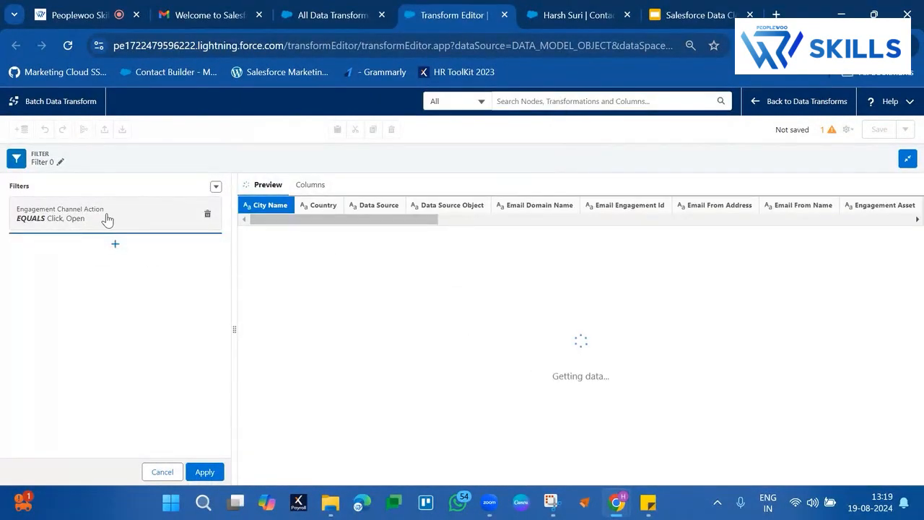
left_click(107, 220)
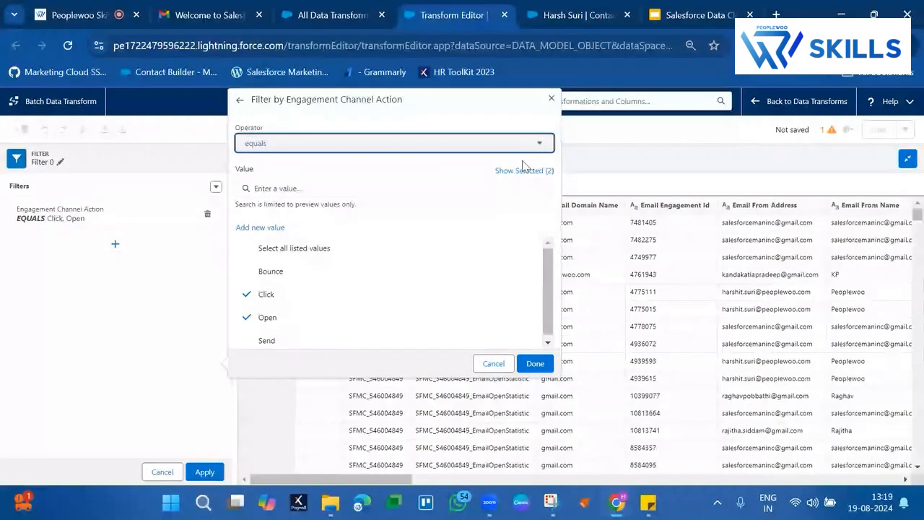
left_click(551, 99)
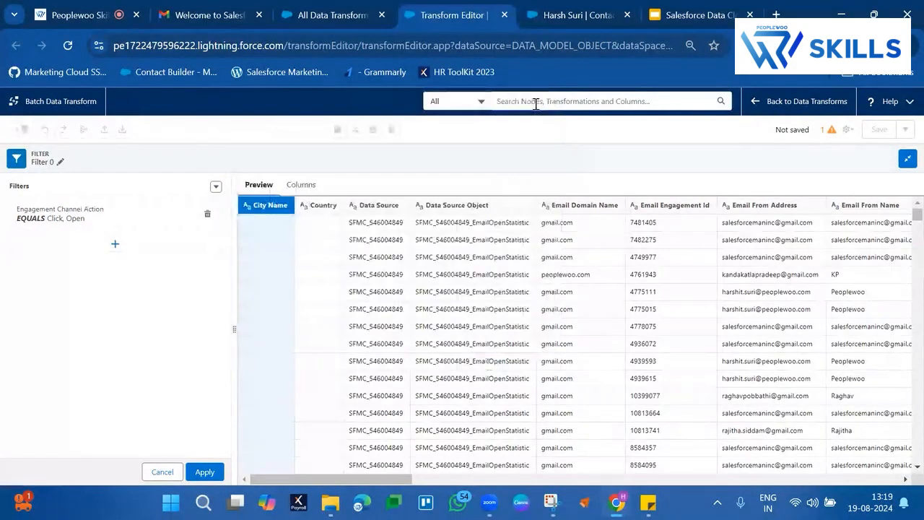
left_click(205, 471)
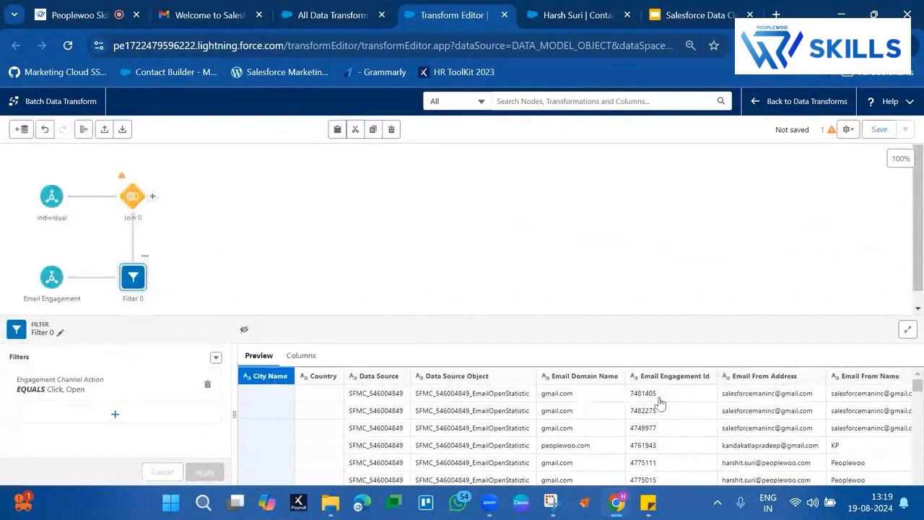